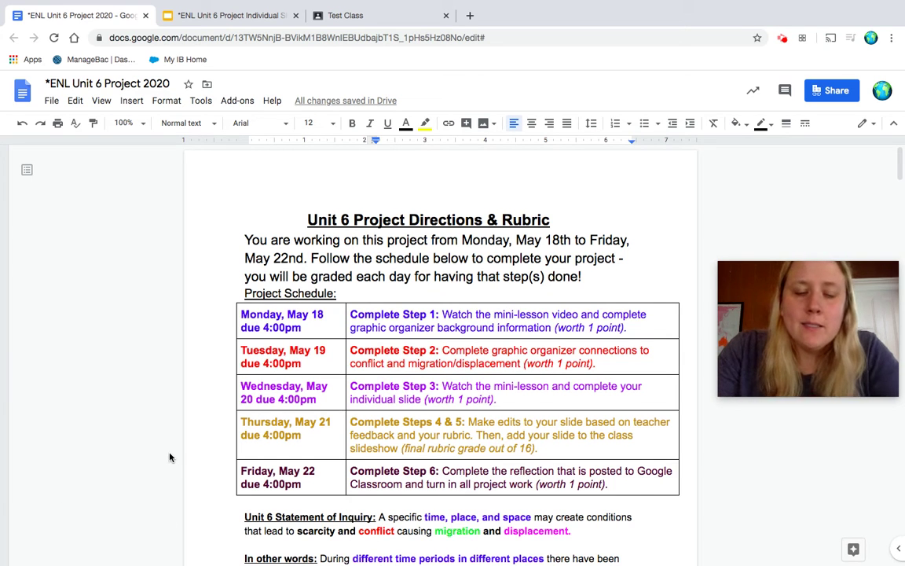
Step: Review Wednesday's Step 3 entry in the project schedule and the highlighted Crusades answers in the graphic organizer
left_click_drag(487, 396, 285, 399)
scroll(532, 417, "down", 1)
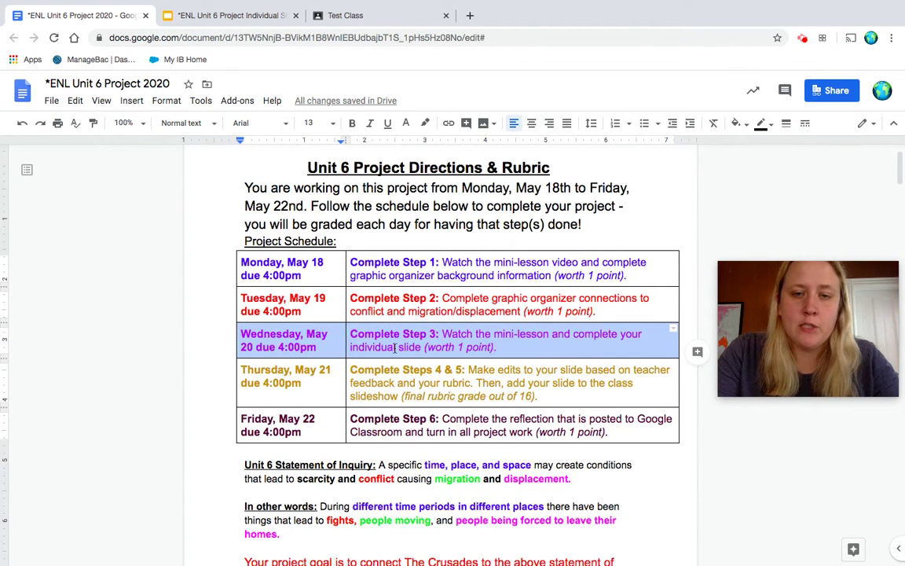
left_click(493, 347)
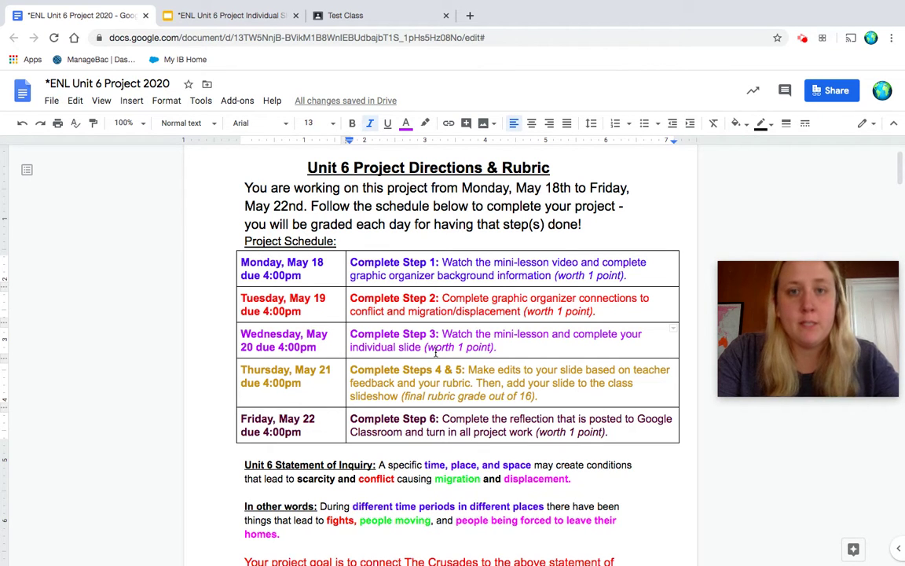
scroll(435, 352, "down", 5)
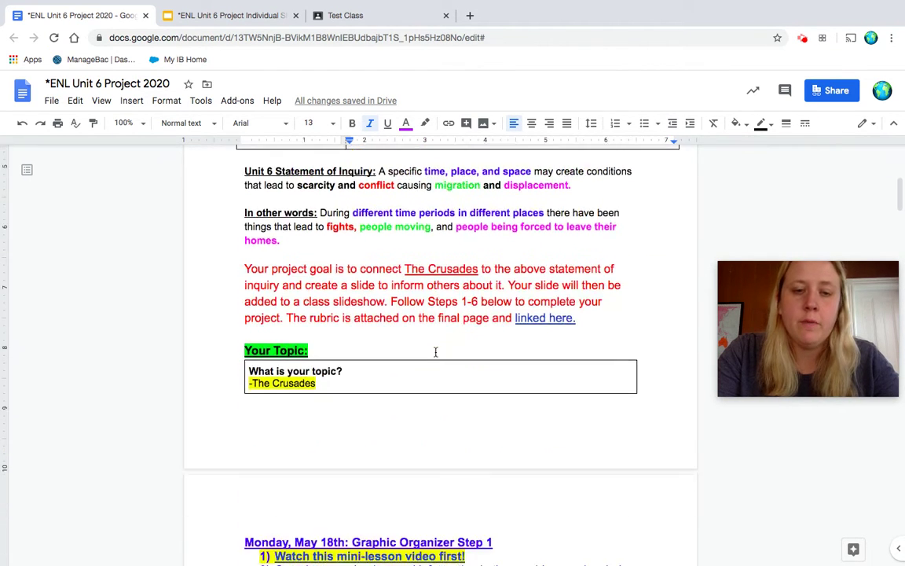
scroll(435, 352, "down", 8)
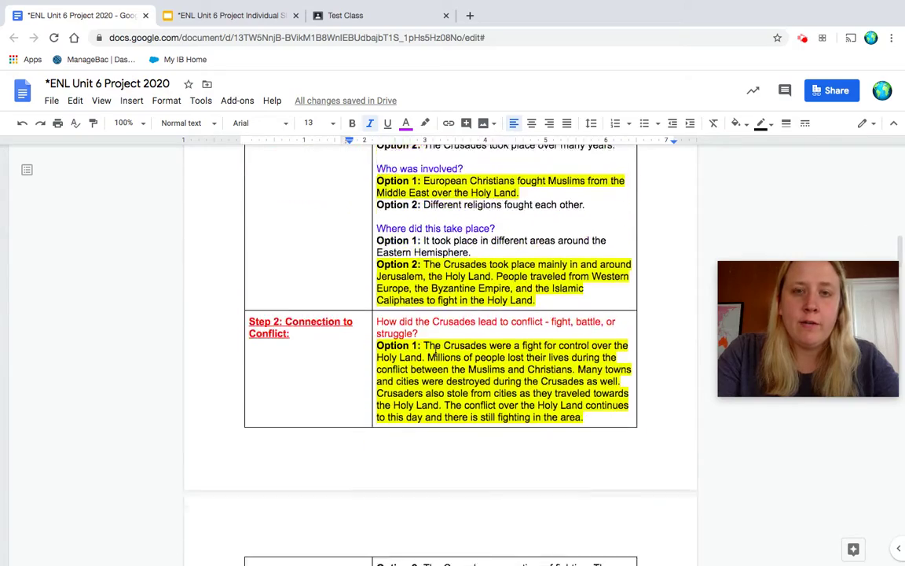
scroll(436, 352, "down", 6)
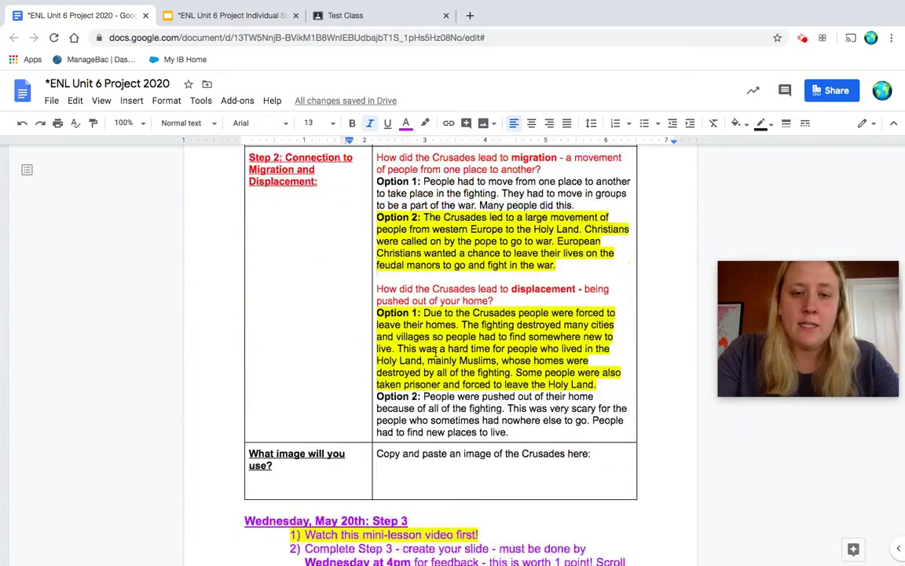
scroll(436, 352, "down", 1)
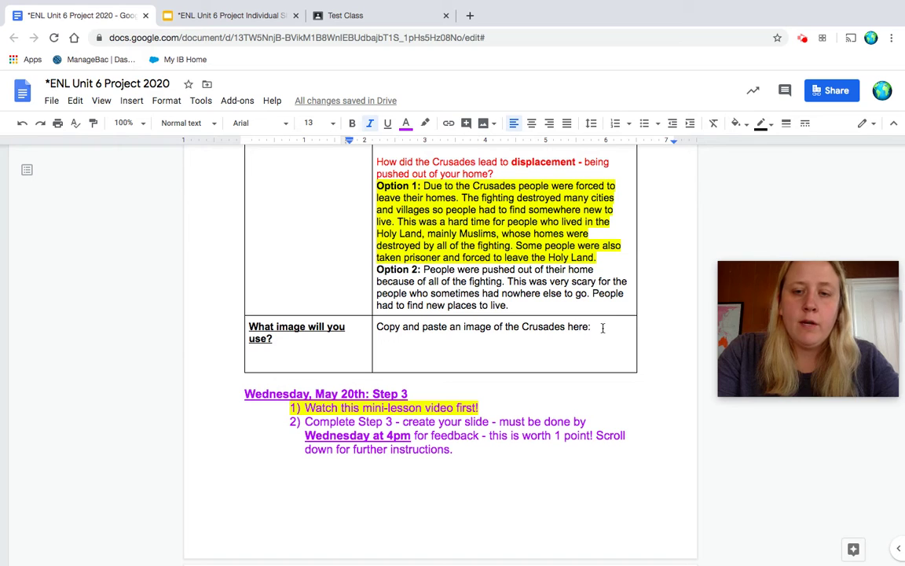
Step: Place the text cursor in the organizer's image cell and search Google Images for "the crusades" in a new tab
left_click(599, 326)
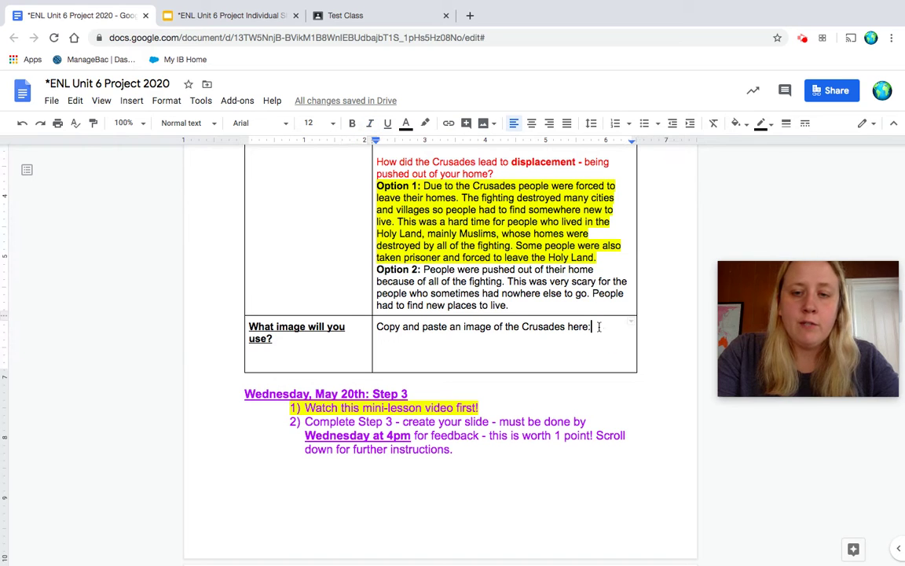
left_click(470, 16)
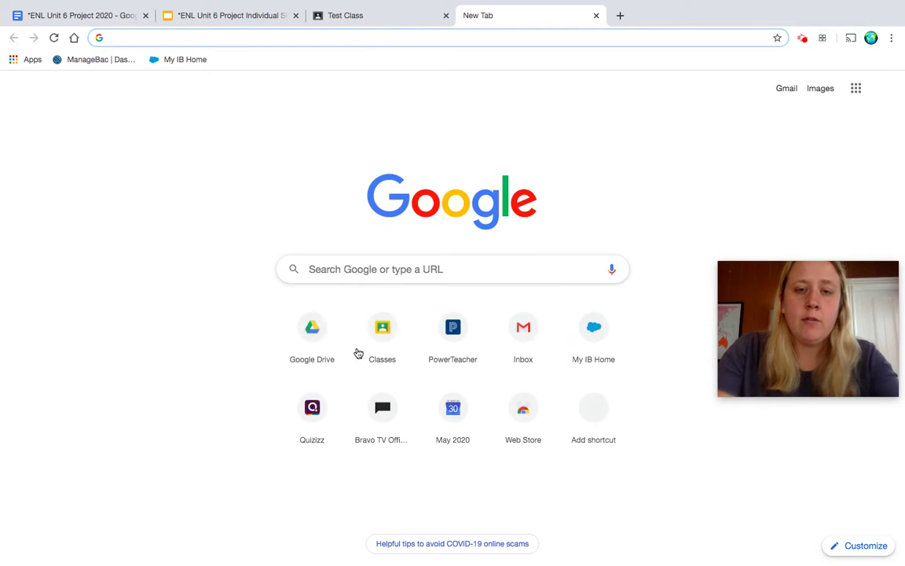
type("google.com")
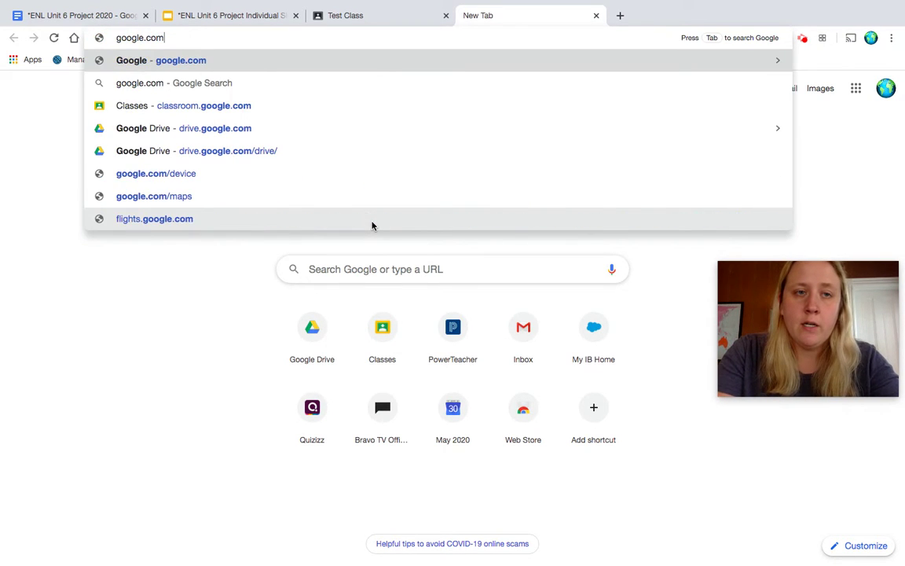
key("Return")
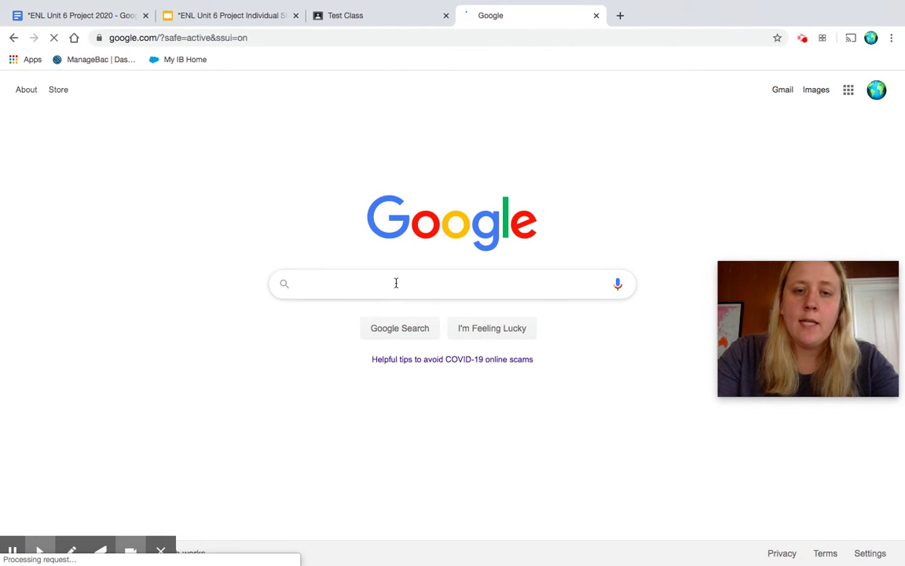
type("the crusades")
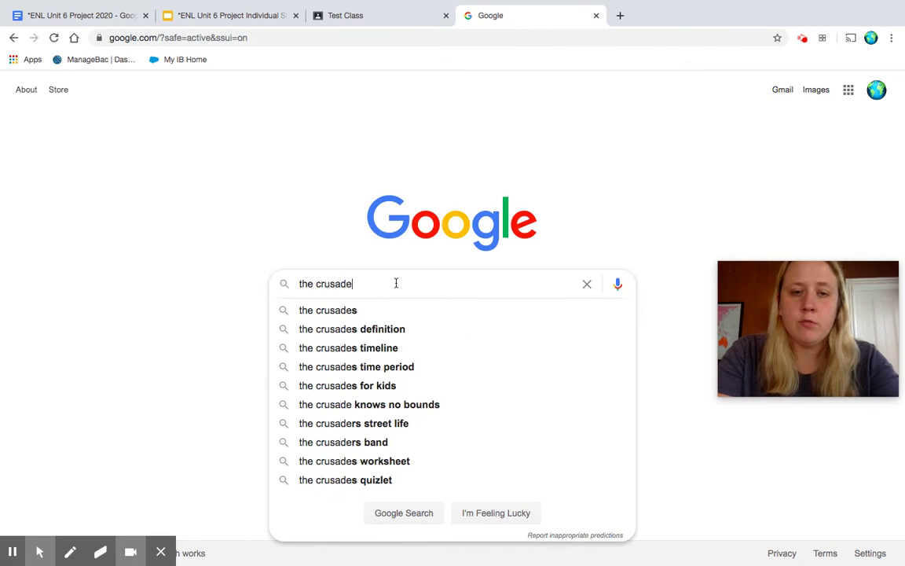
key("Return")
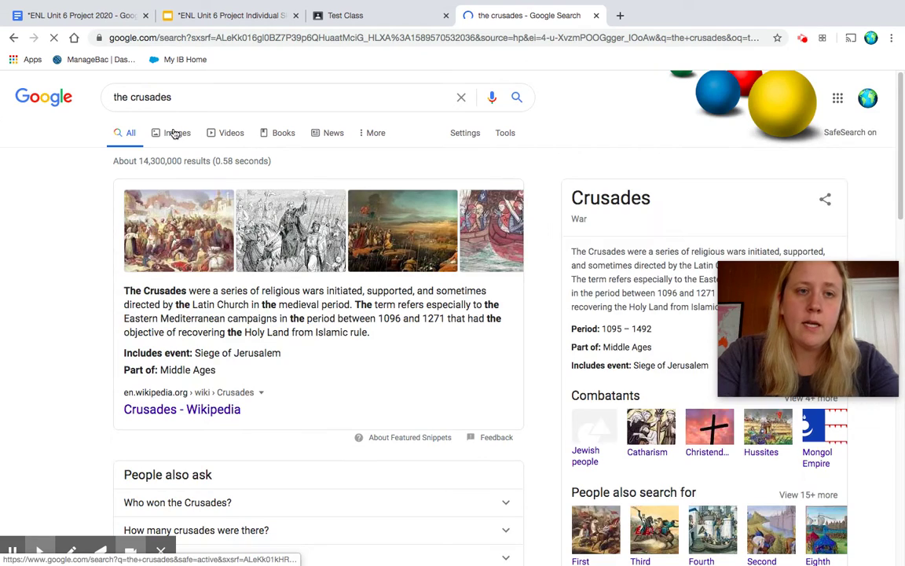
left_click(174, 133)
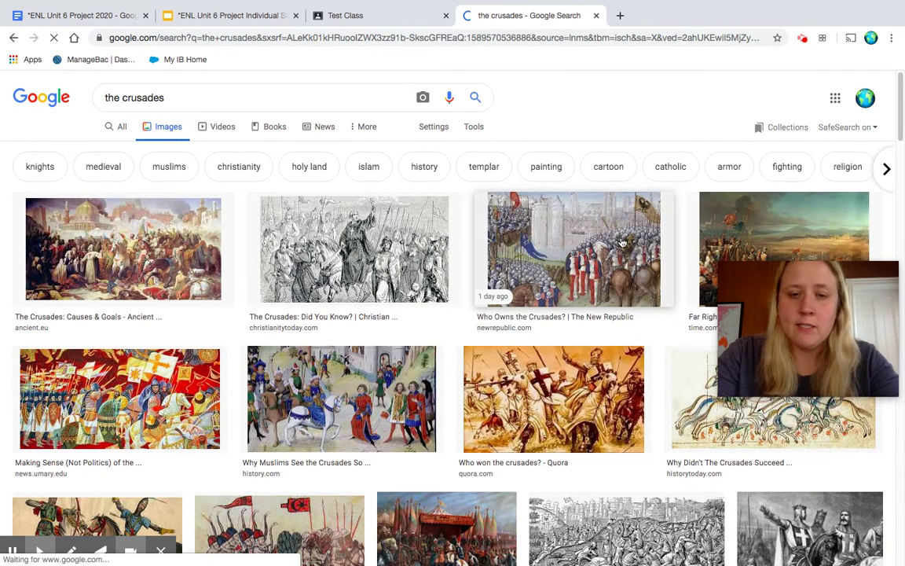
Step: Copy the "Making Sense (Not Politics) of the ..." image from the results and paste it into the document's "What image will you use?" row
right_click(141, 383)
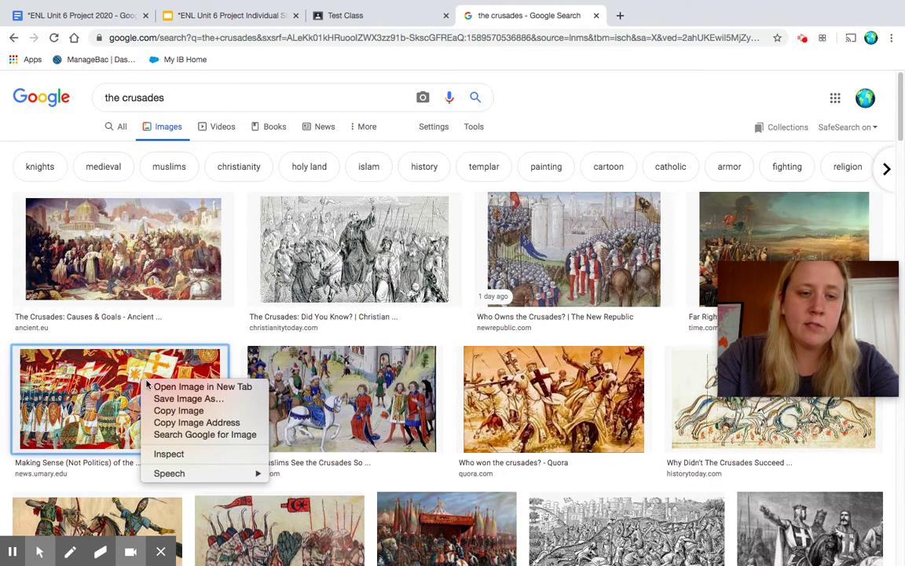
left_click(188, 415)
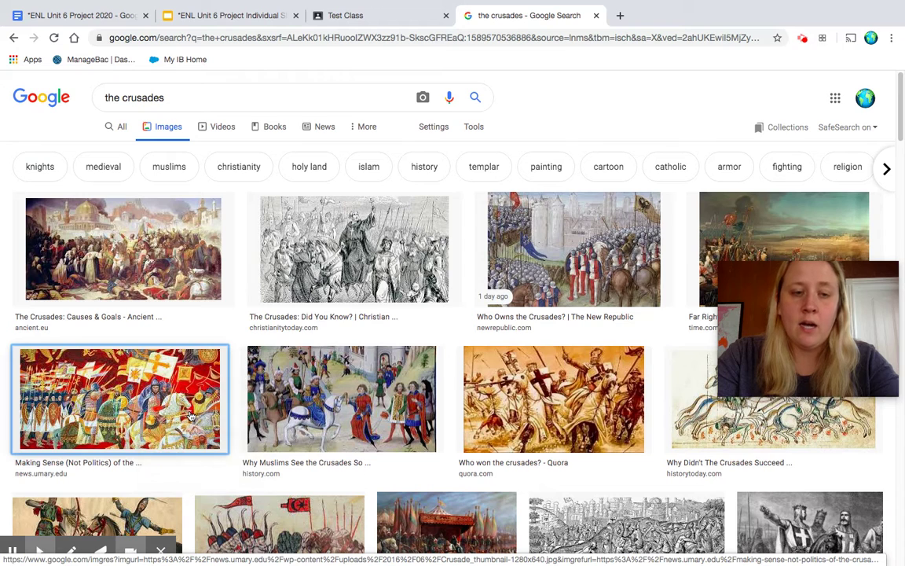
mouse_move(463, 4)
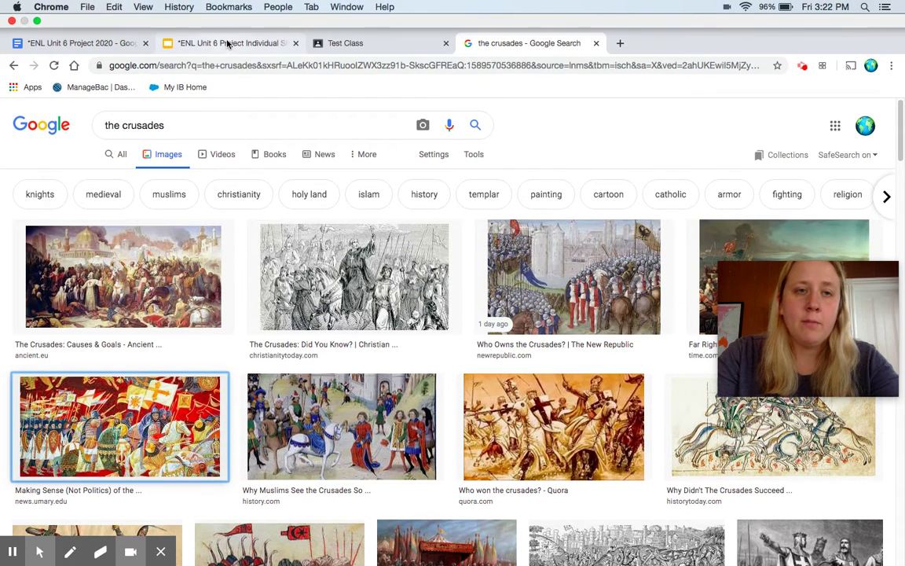
left_click(106, 43)
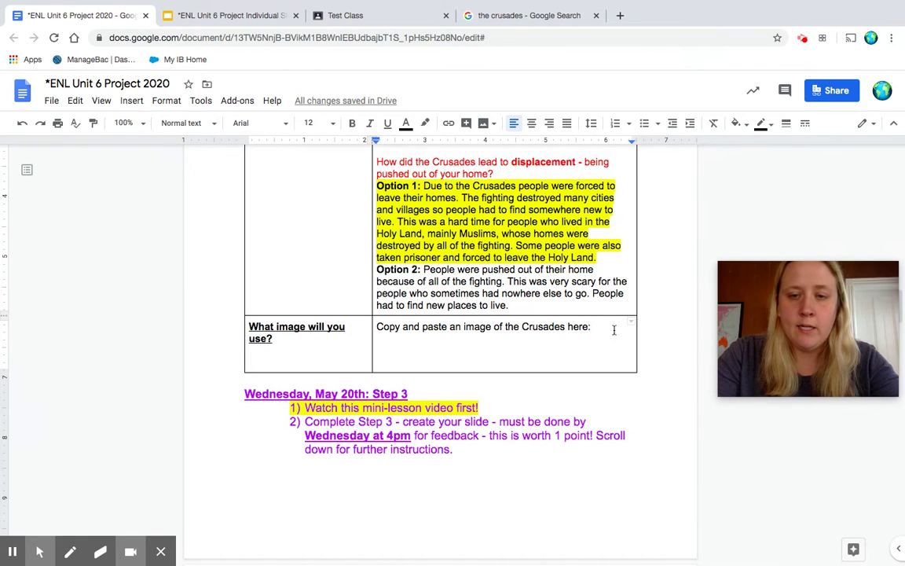
right_click(614, 330)
left_click(660, 163)
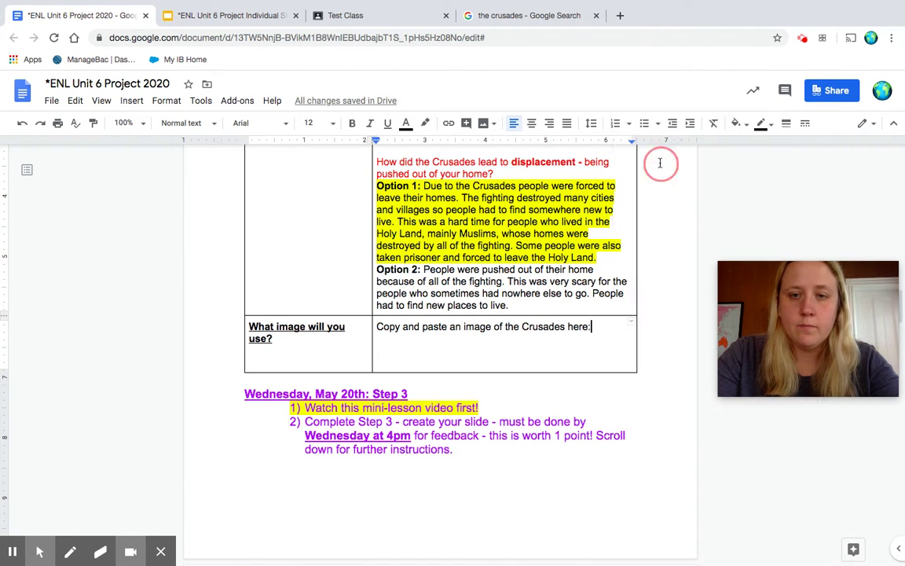
left_click(169, 547)
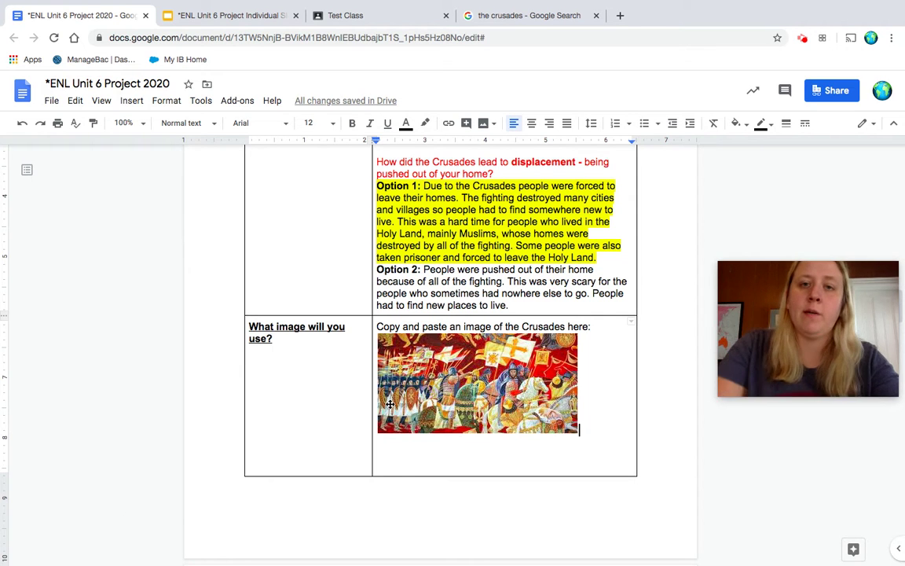
Step: Remove the extra blank lines above the "Create Your Slide" heading, keeping one blank line below the Wednesday instructions
scroll(417, 397, "down", 5)
scroll(389, 401, "down", 3)
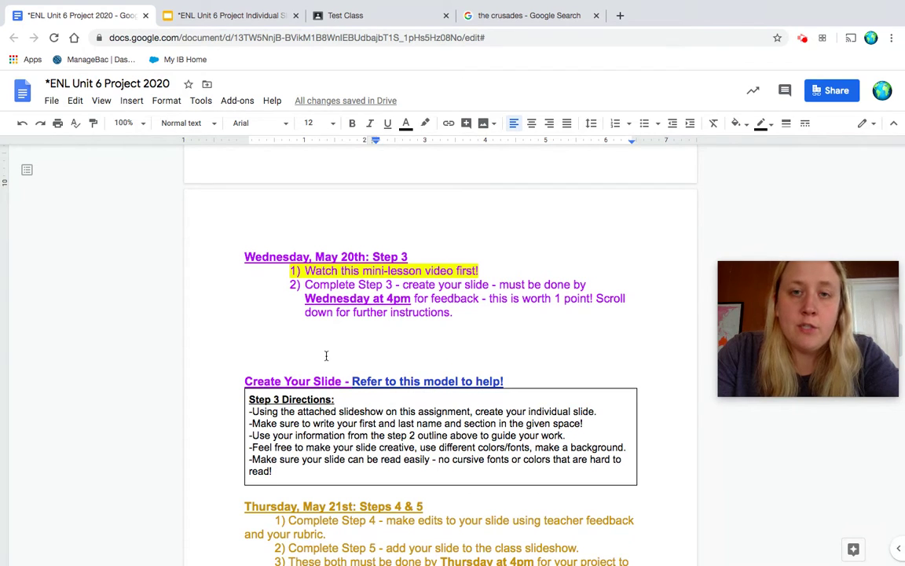
left_click(307, 358)
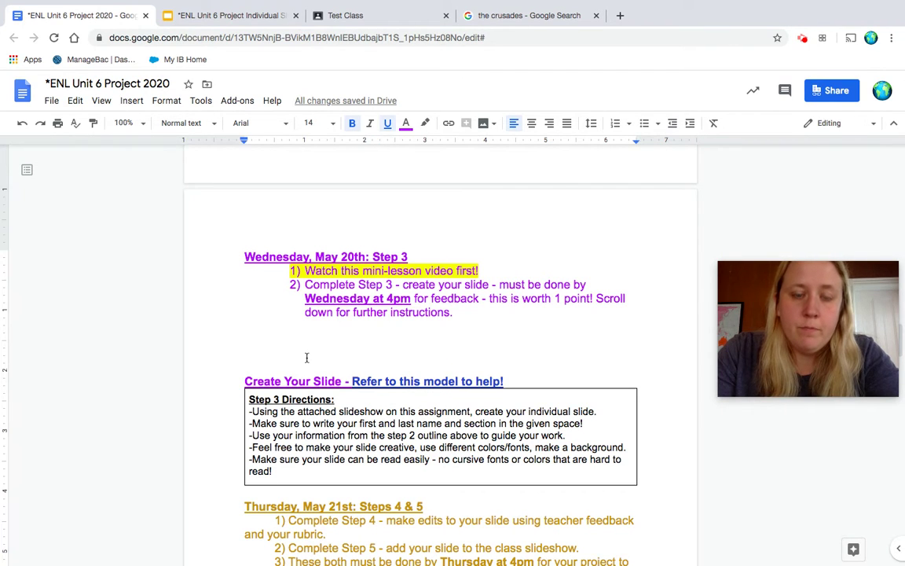
key("BackSpace")
key("BackSpace")
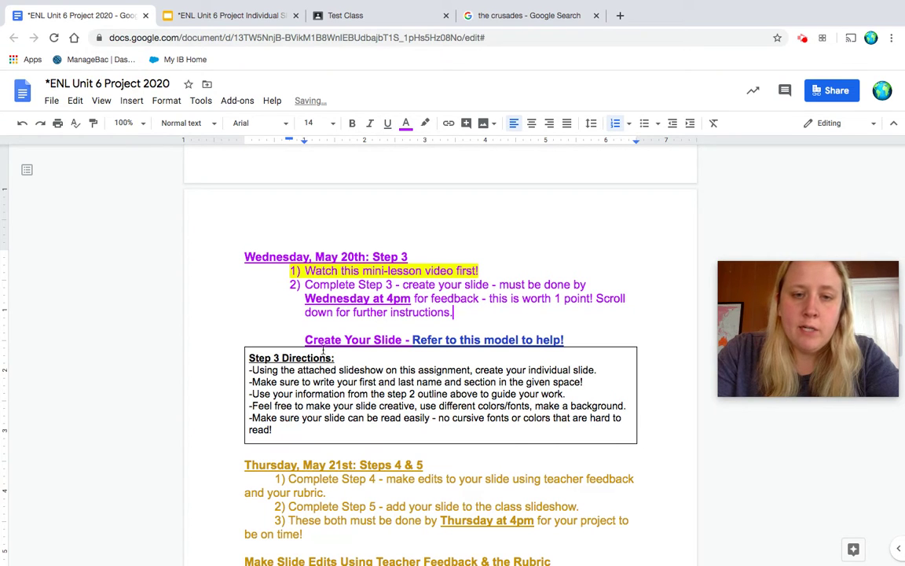
left_click(305, 340)
key("BackSpace")
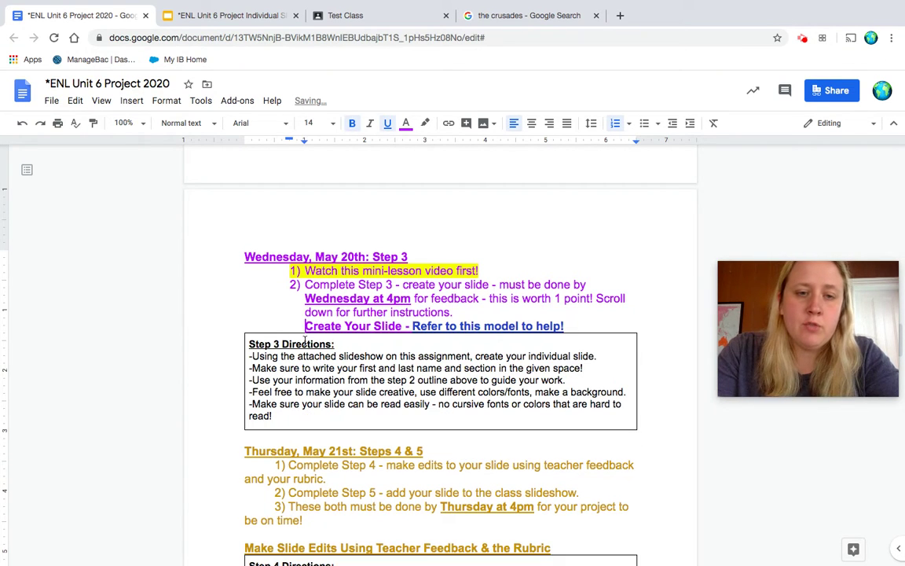
key("Return")
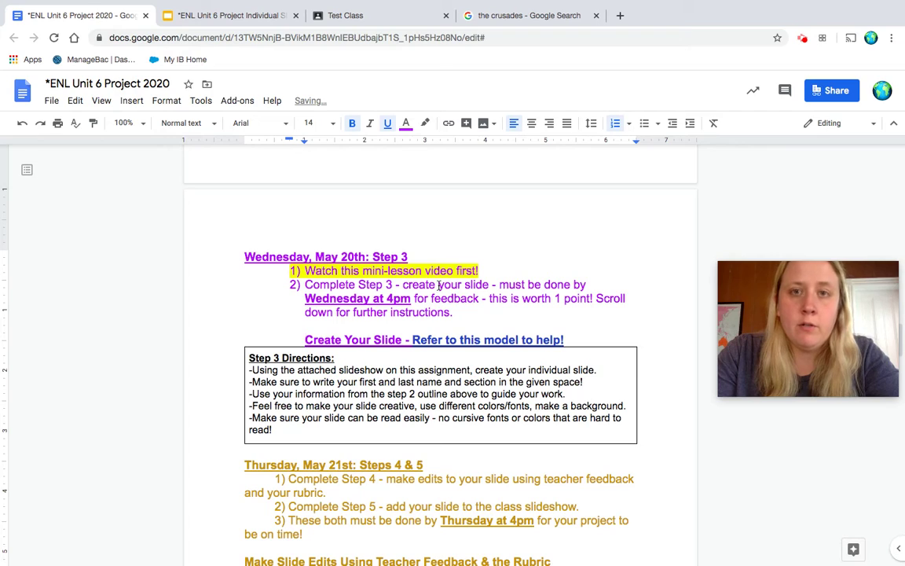
Step: Close the Crusades image search and review the graphic organizer answers and the Step 3 directions
left_click(596, 14)
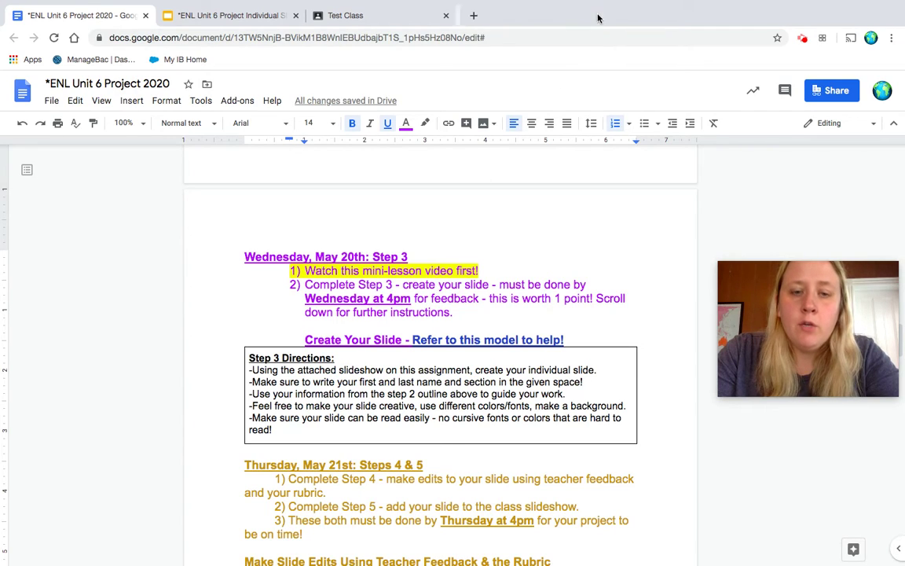
scroll(464, 277, "down", 15)
scroll(465, 277, "up", 6)
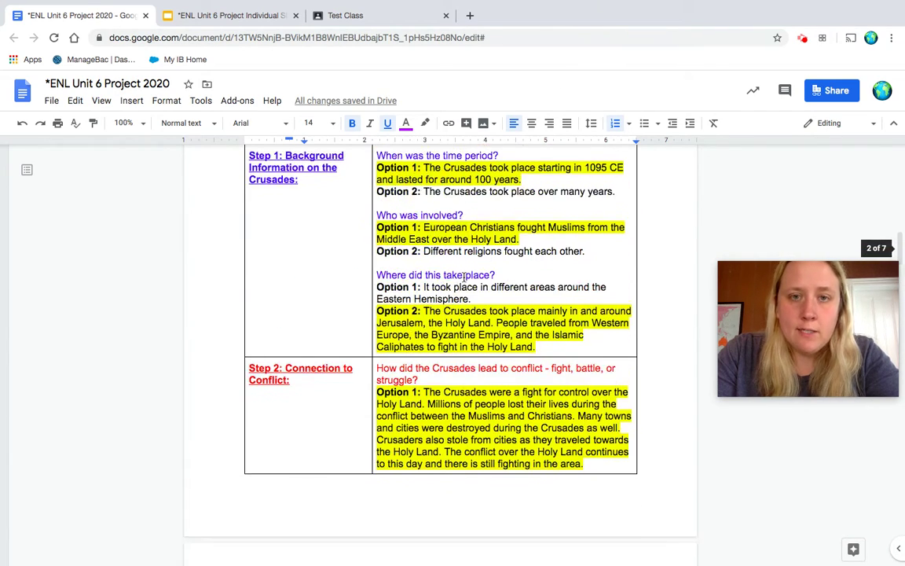
scroll(464, 277, "down", 8)
scroll(464, 277, "down", 5)
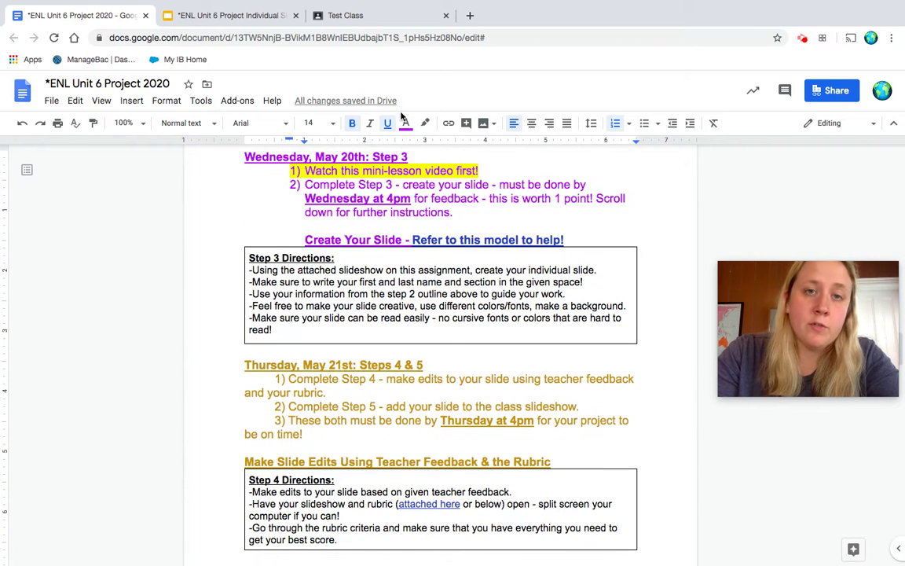
Step: Switch to the Test Class in Google Classroom and open the instructions of the Unit 6 ENL Project assignment
left_click(403, 19)
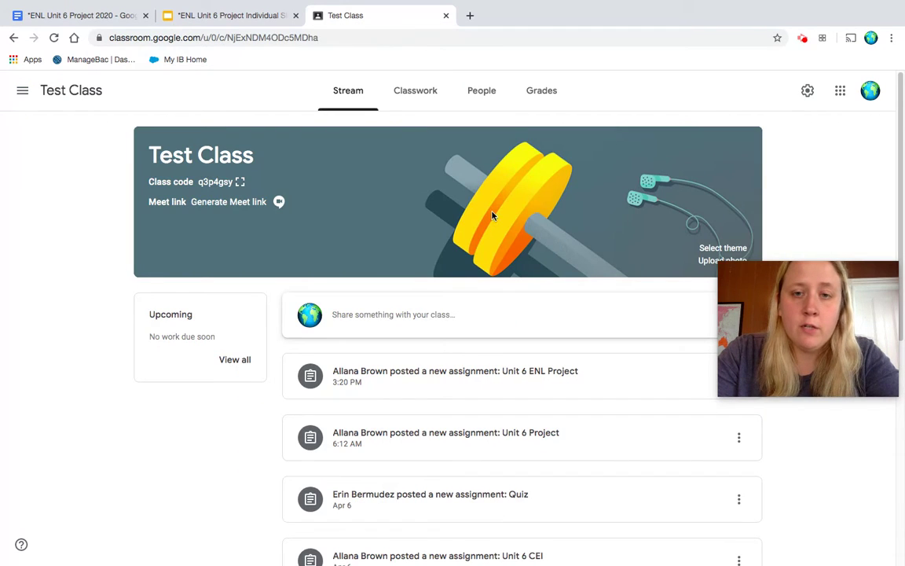
scroll(439, 236, "down", 2)
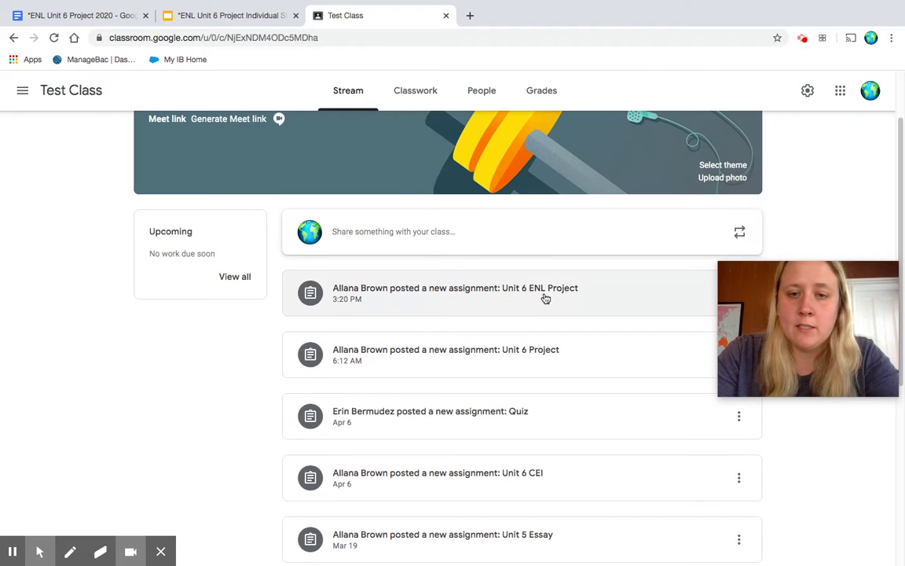
left_click(529, 306)
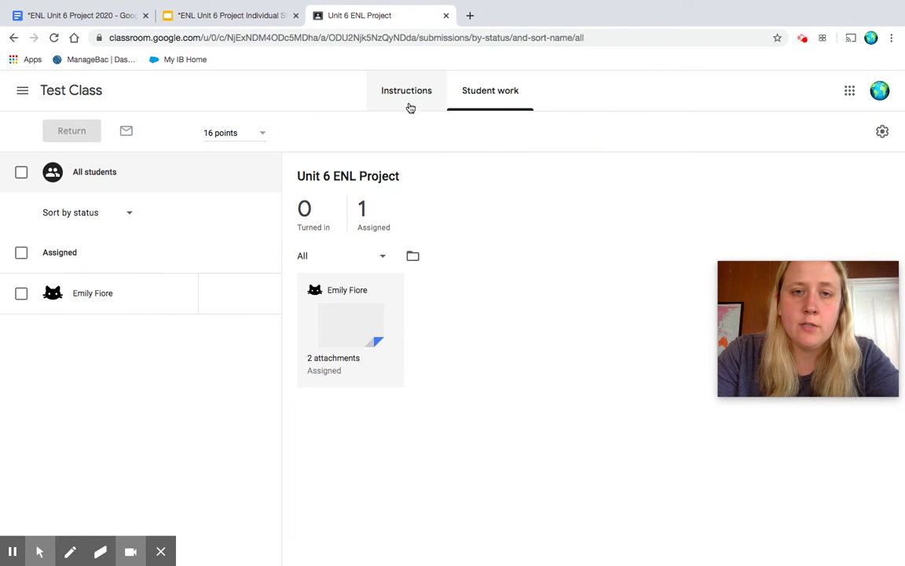
left_click(404, 97)
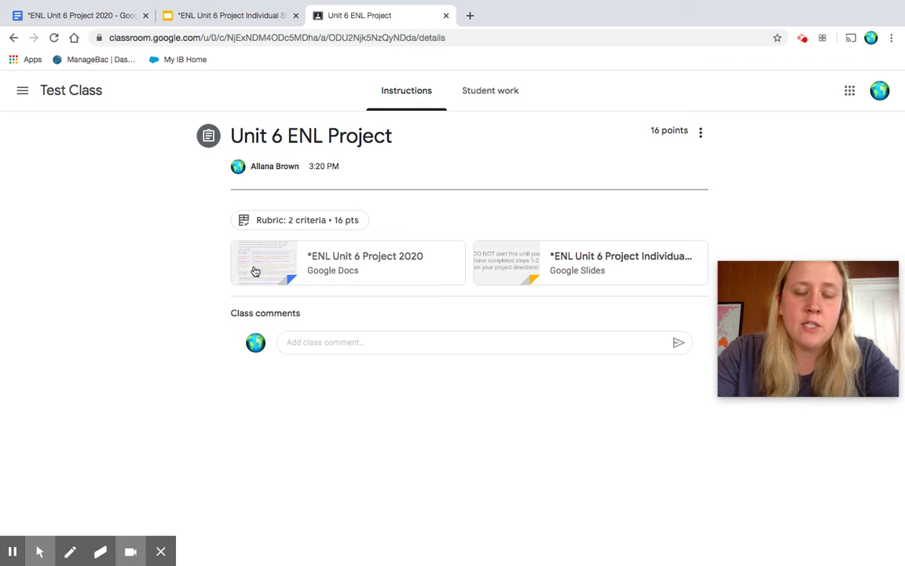
Step: Open the assignment's attached individual slide presentation, and close the older presentation tab and the Classroom tab
left_click(510, 258)
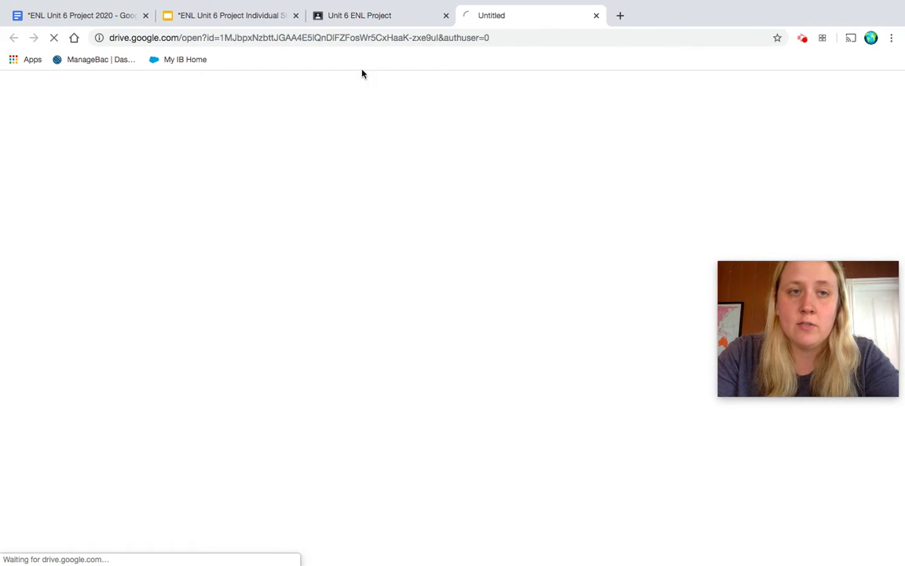
left_click(295, 16)
left_click(111, 16)
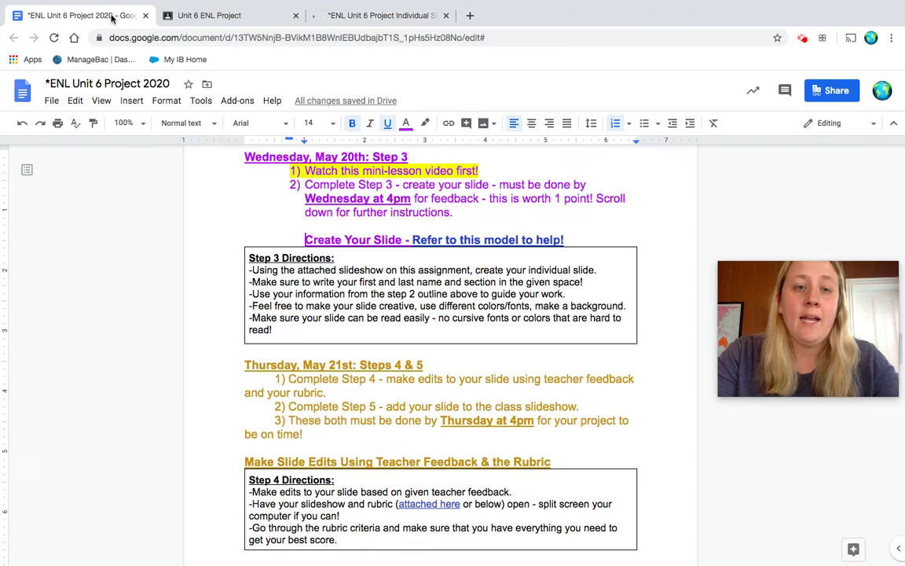
left_click(399, 14)
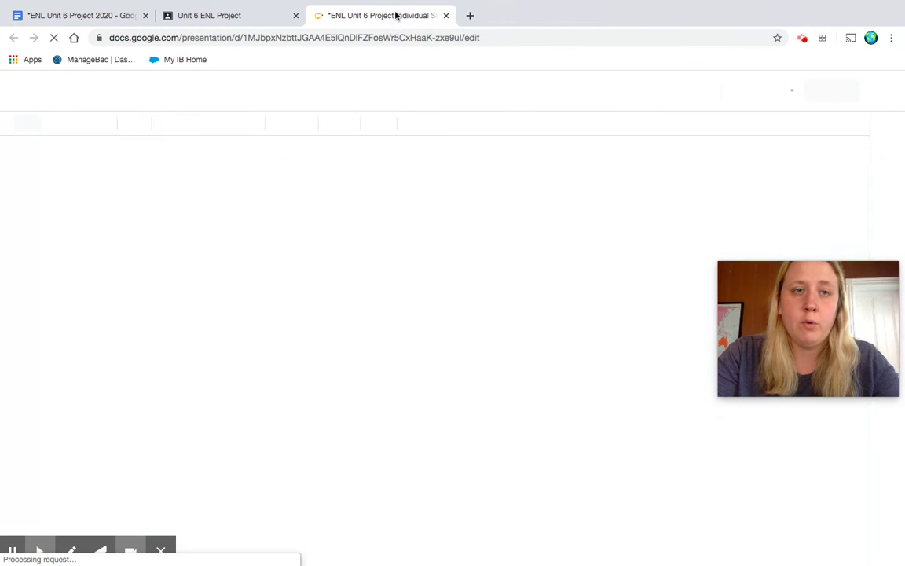
left_click(296, 15)
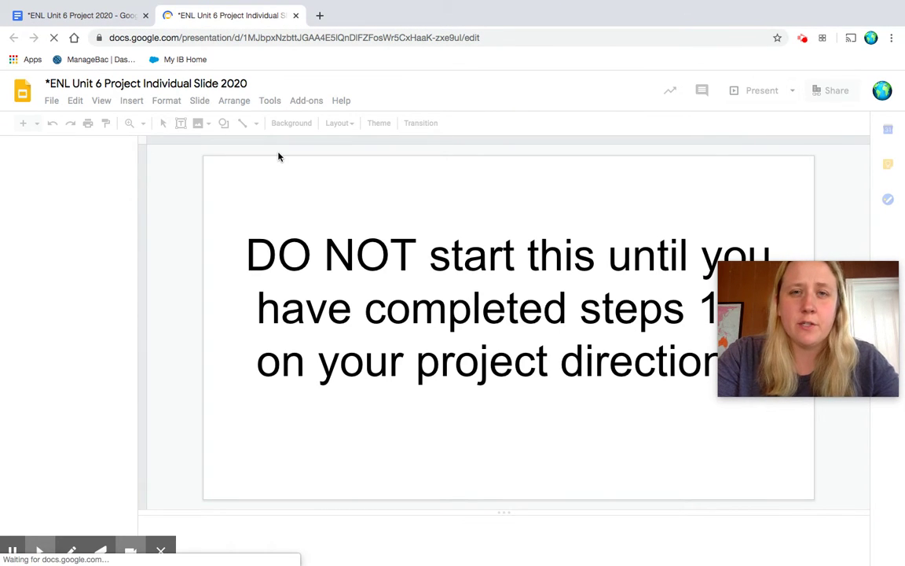
Step: On the second slide, fill in the student's full name and enter Red as the section
left_click_drag(803, 339, 796, 481)
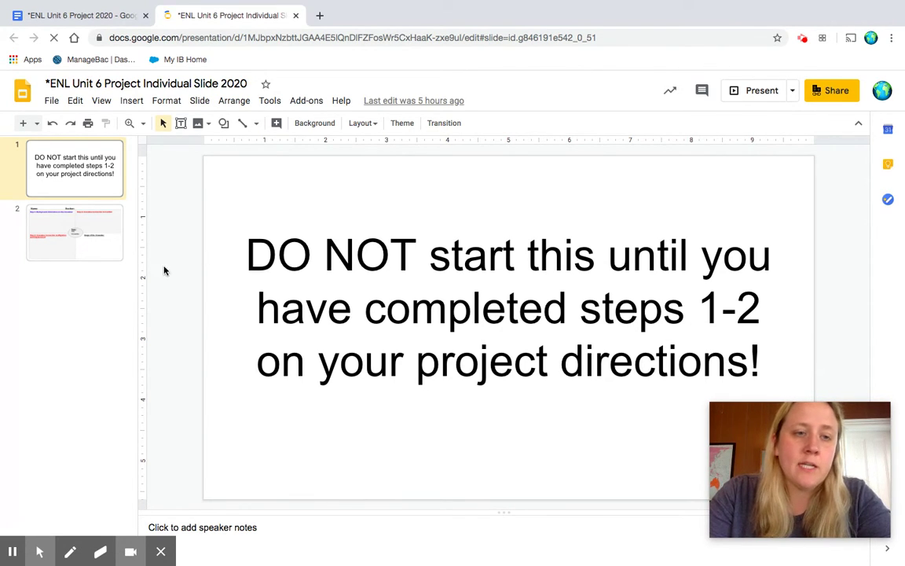
left_click(89, 162)
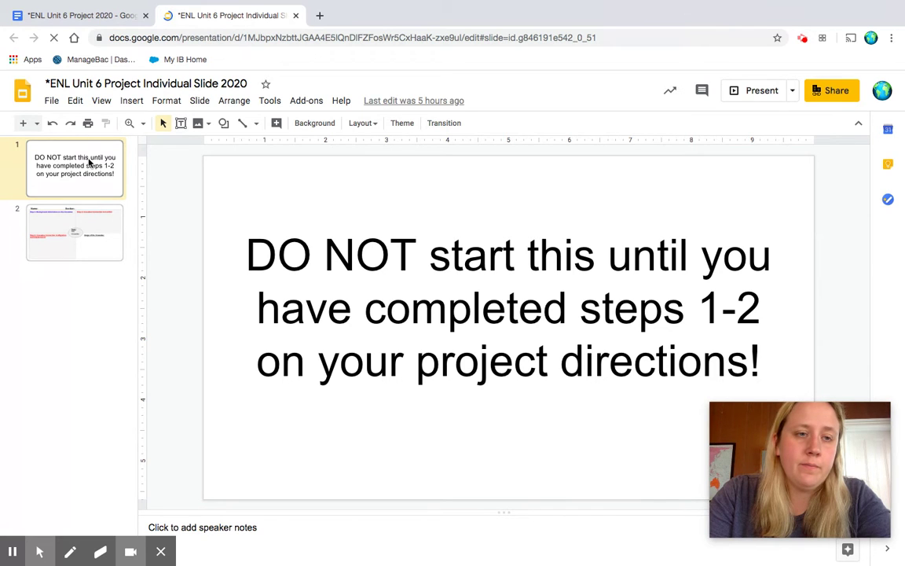
left_click(89, 231)
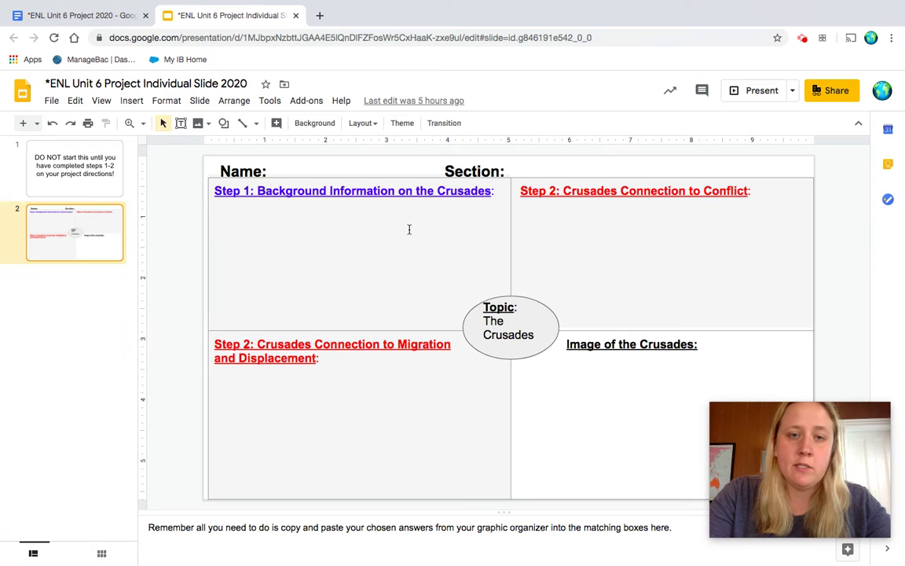
left_click(307, 168)
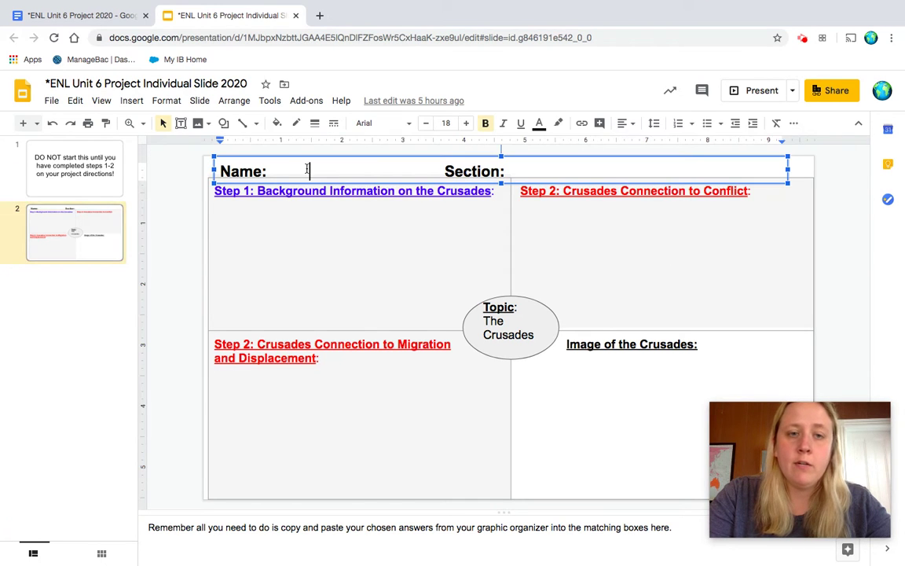
left_click(275, 171)
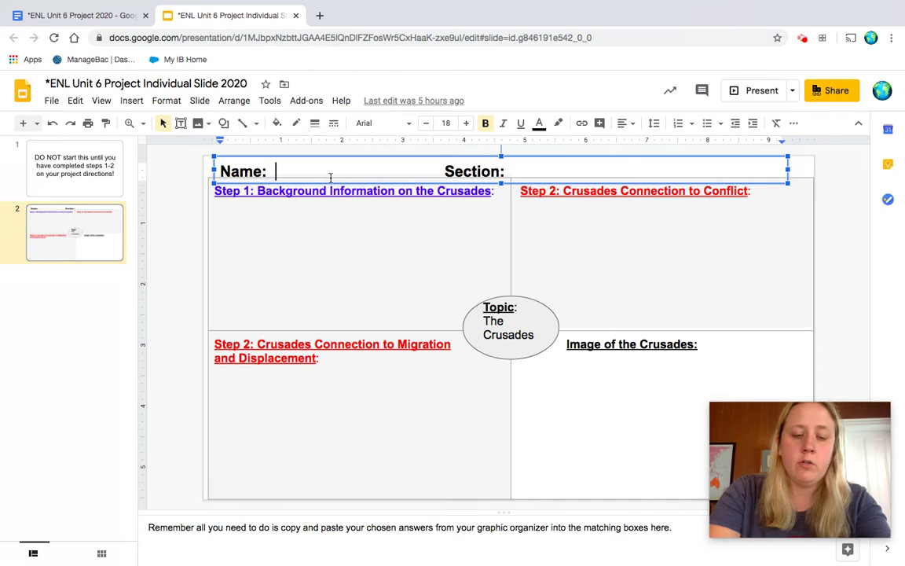
type("Jane Smith")
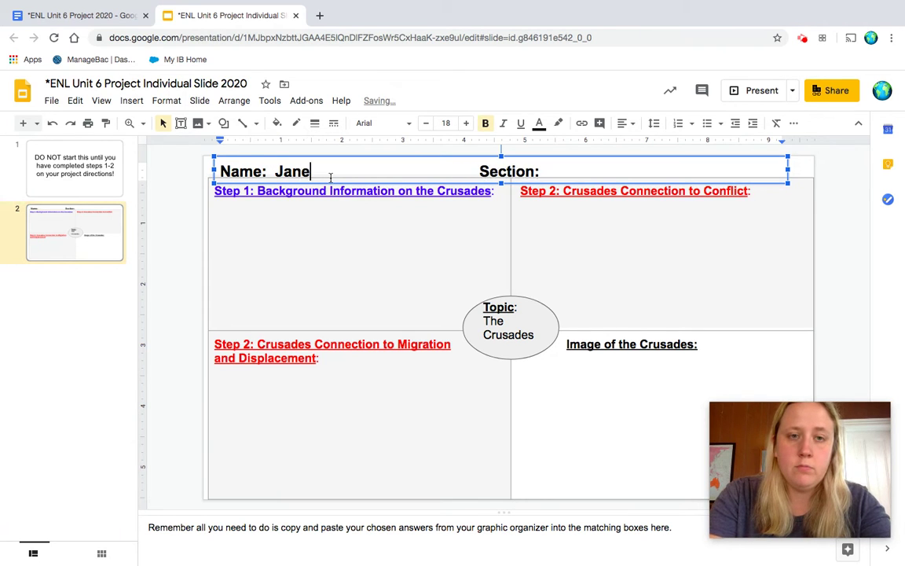
left_click(617, 173)
type("Red")
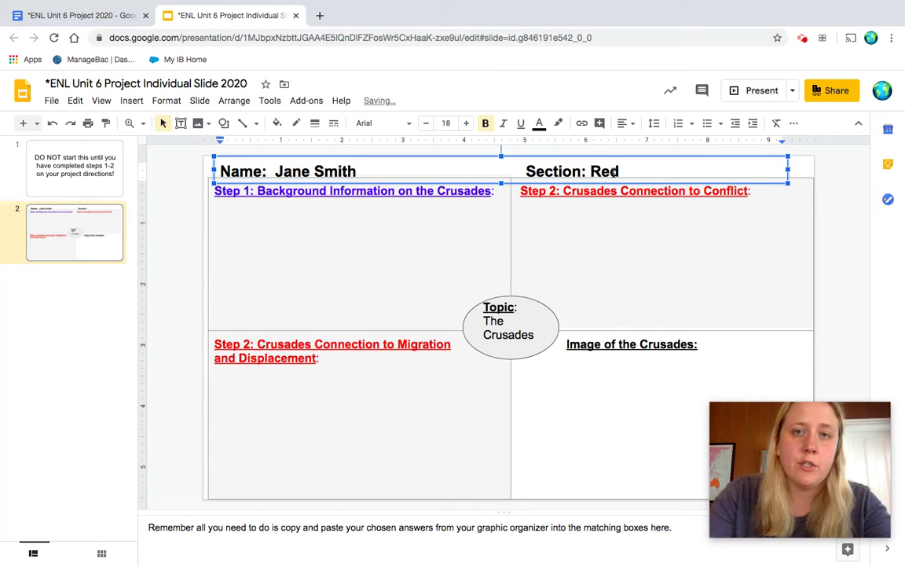
Step: Copy the highlighted answer to "When was the time period?" from the graphic organizer in the project document
left_click(472, 228)
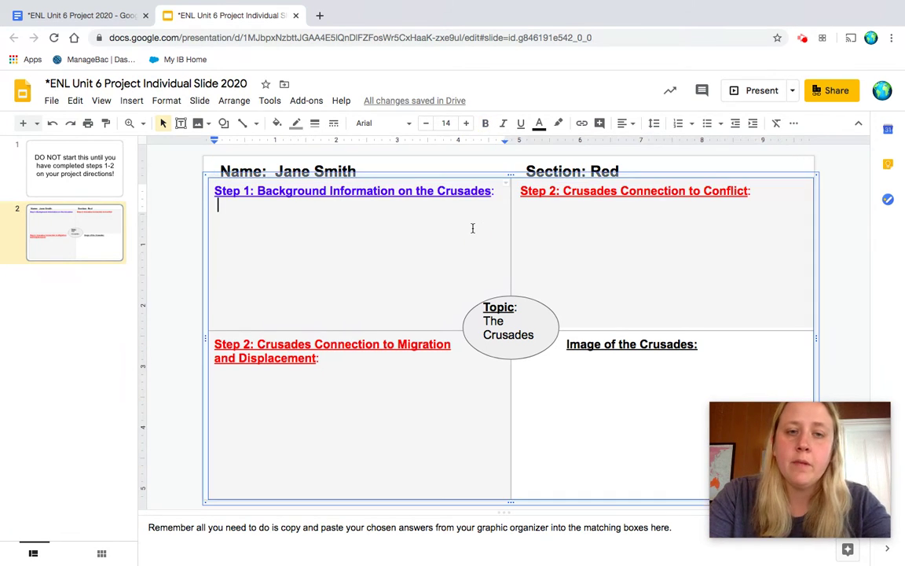
left_click(605, 191)
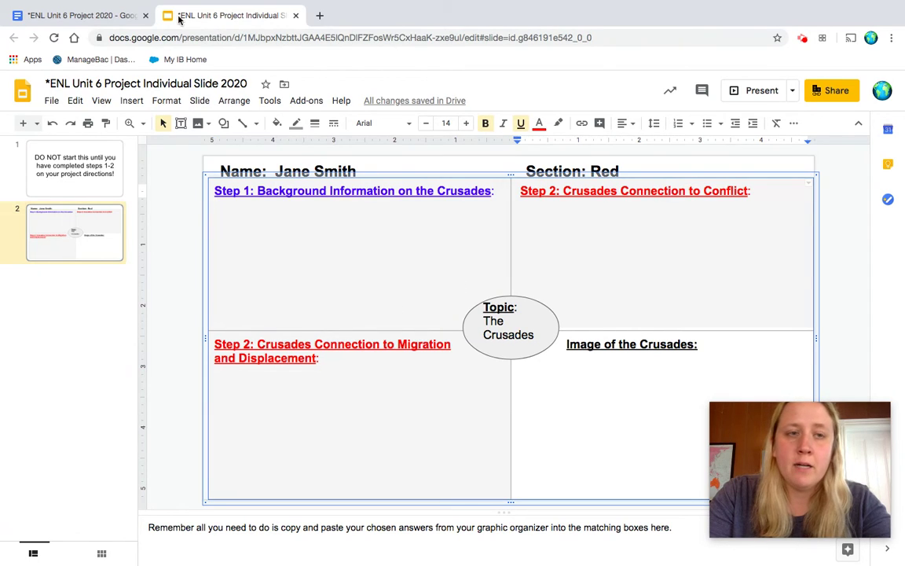
left_click(86, 16)
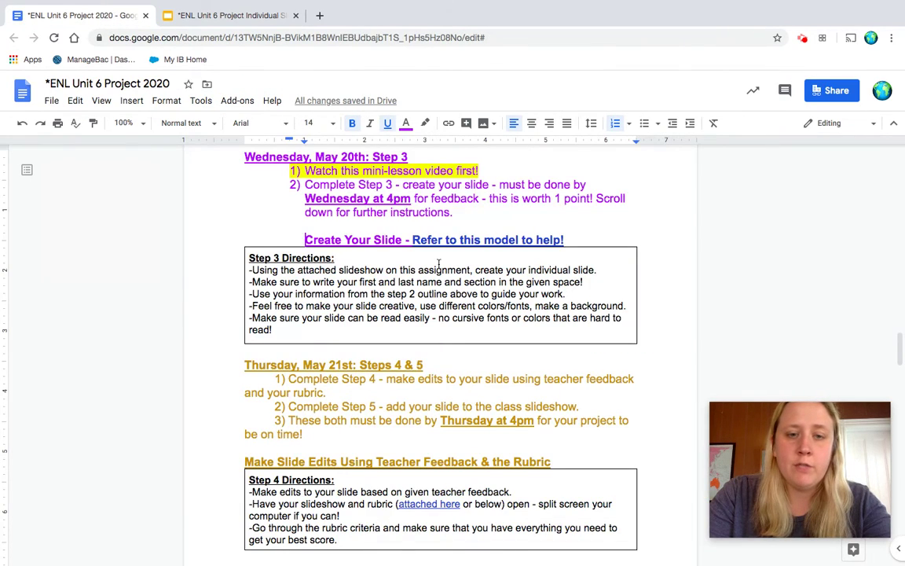
scroll(439, 264, "up", 20)
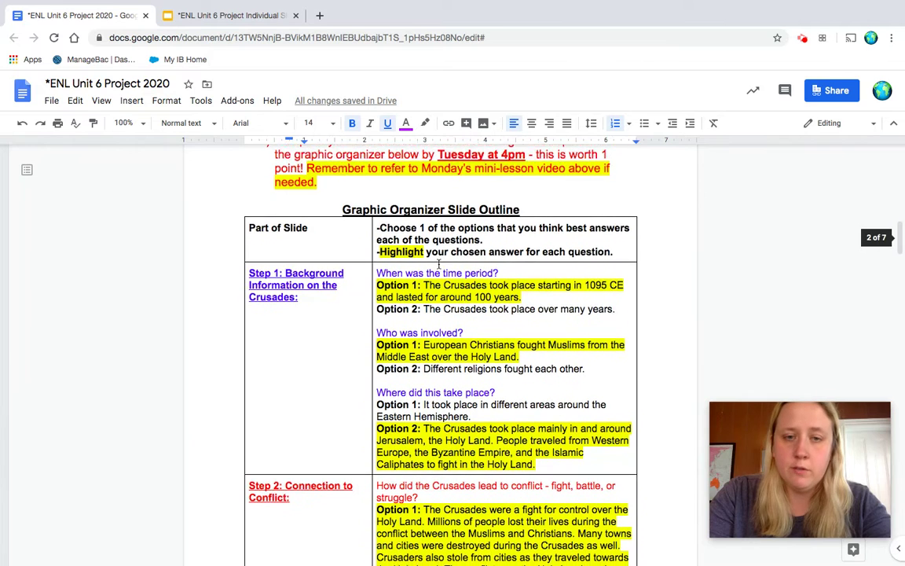
scroll(439, 265, "down", 1)
left_click_drag(528, 280, 429, 269)
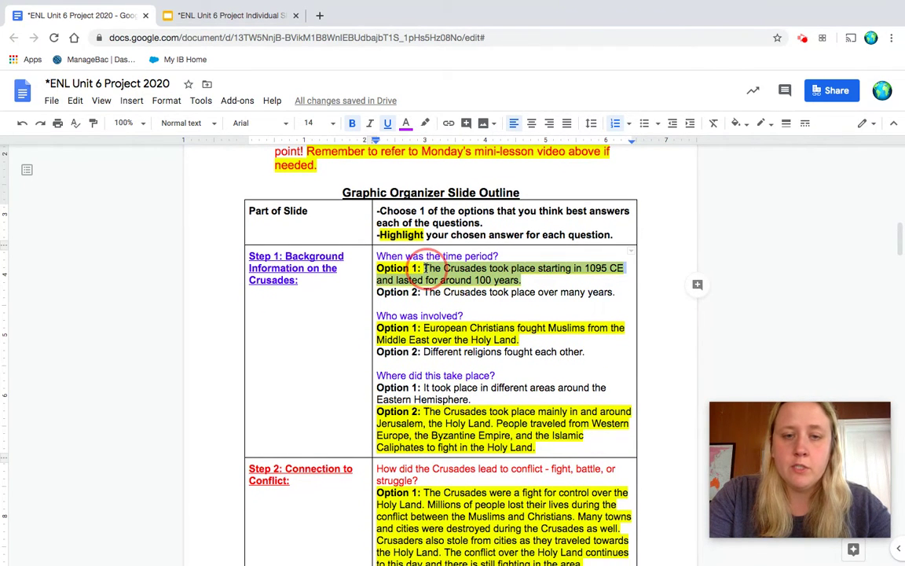
right_click(497, 270)
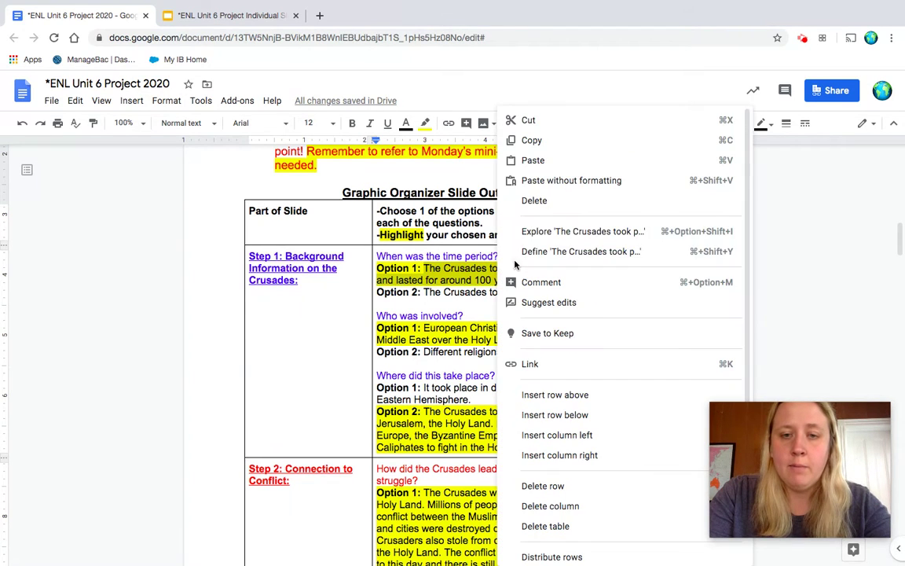
left_click(532, 140)
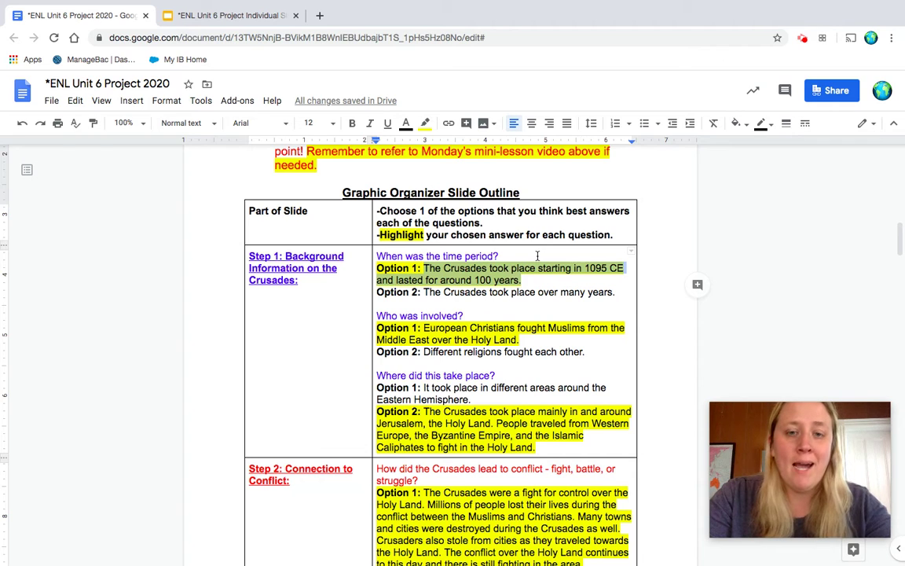
Step: Paste the copied time-period answer on a new line under the slide's Step 1 background information heading
left_click(229, 18)
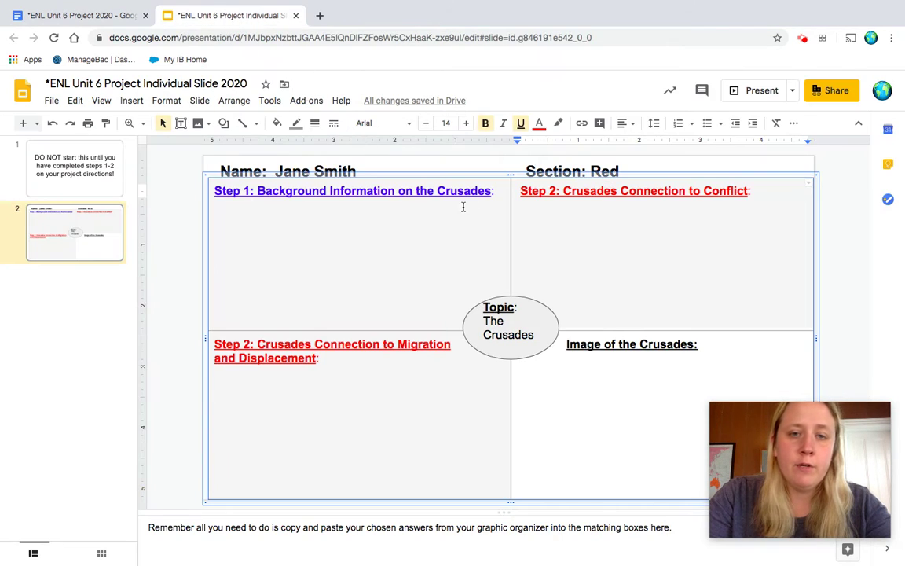
left_click(498, 192)
key("Return")
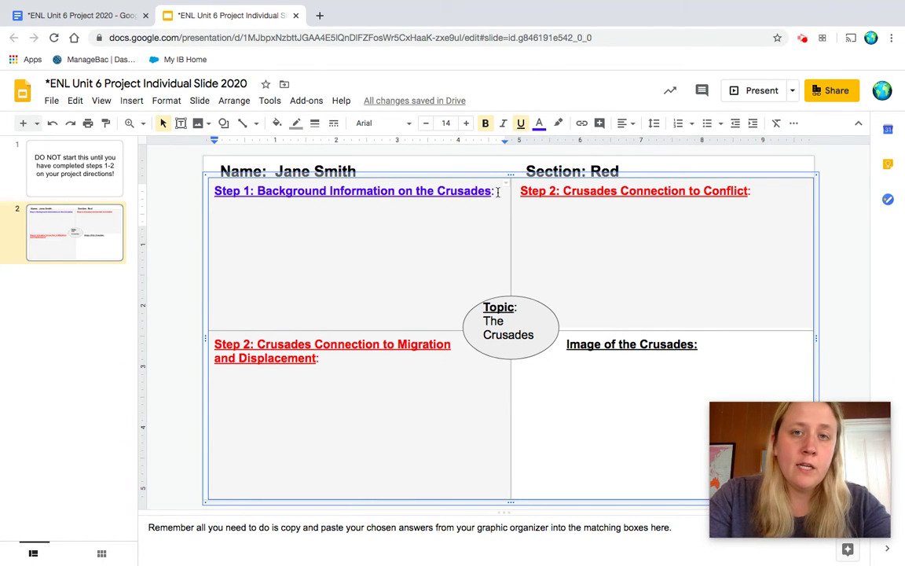
right_click(330, 211)
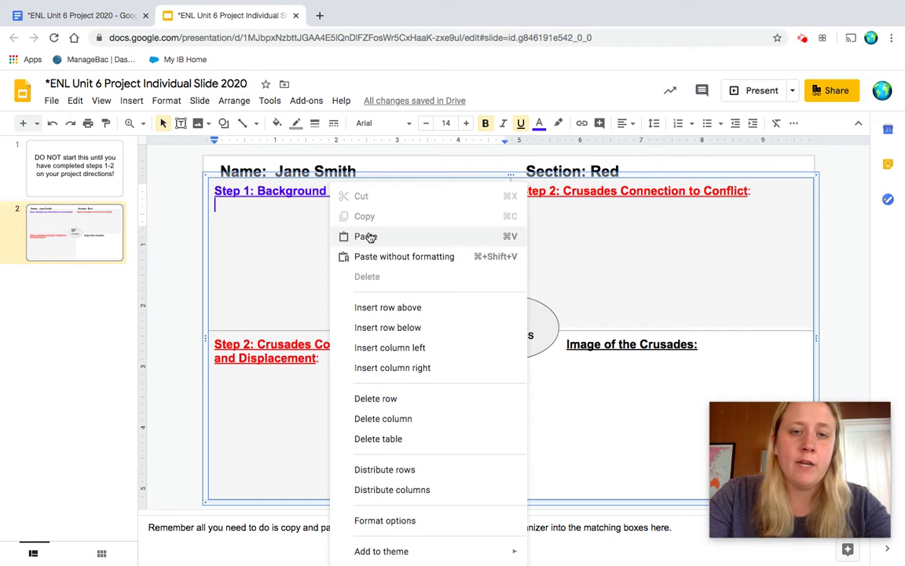
left_click(350, 236)
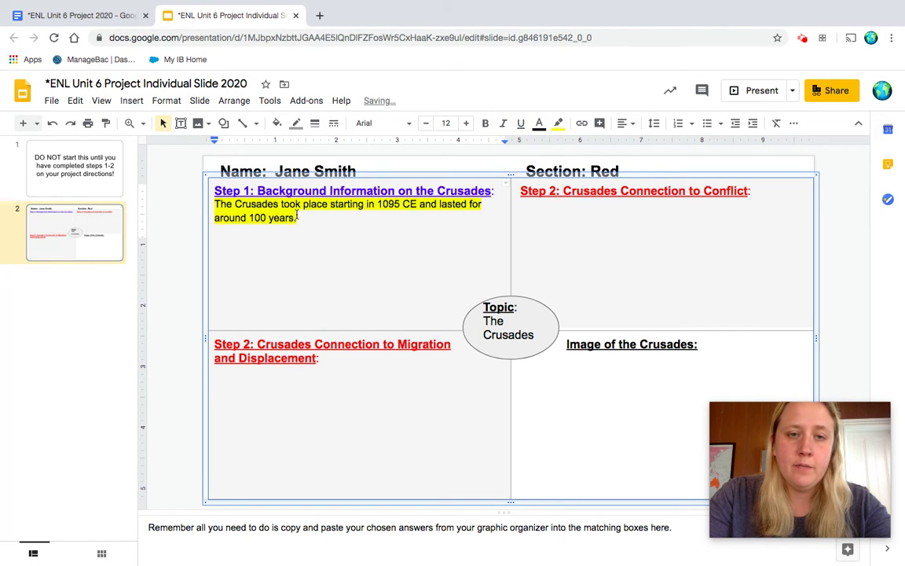
Step: Copy the organizer's highlighted "Who was involved?" answer and add it after the time-period text in the slide's Step 1 box
left_click(95, 16)
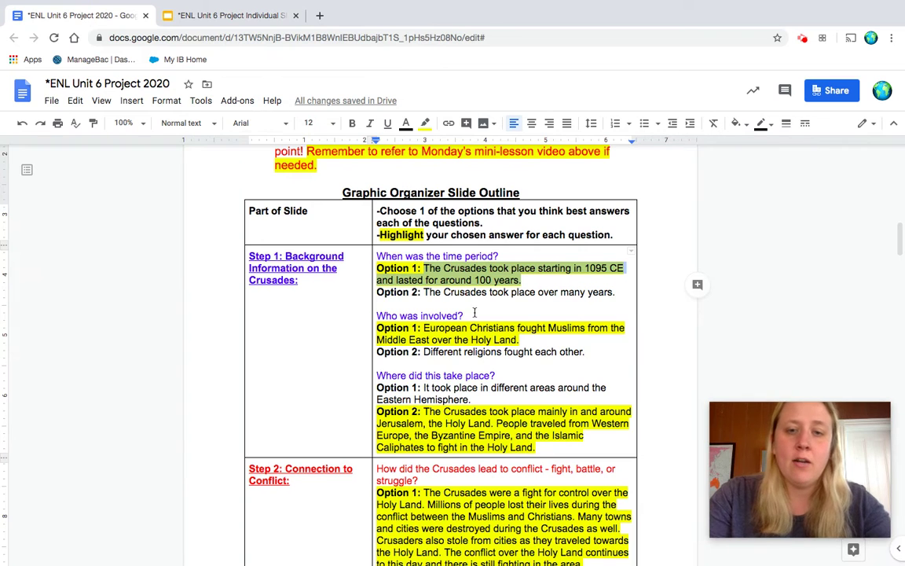
left_click_drag(520, 340, 423, 327)
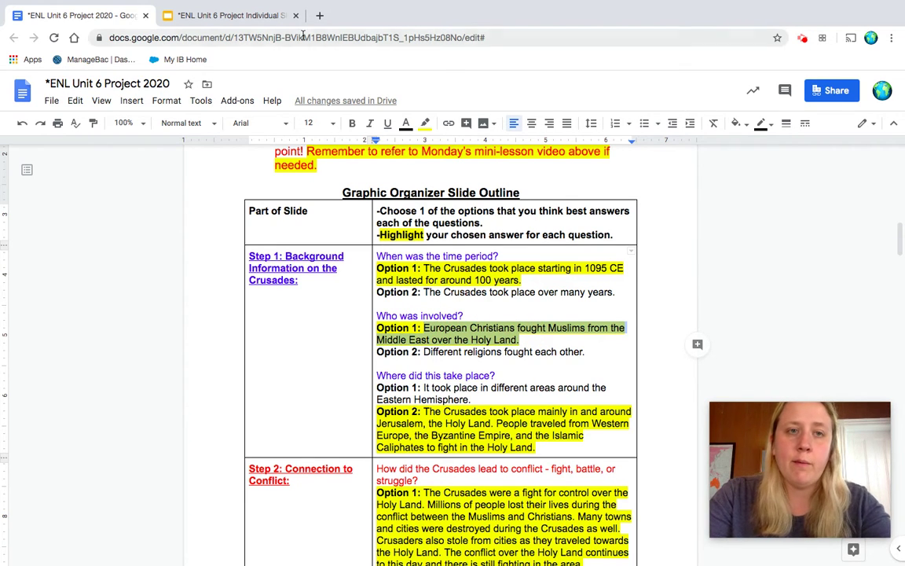
left_click(246, 18)
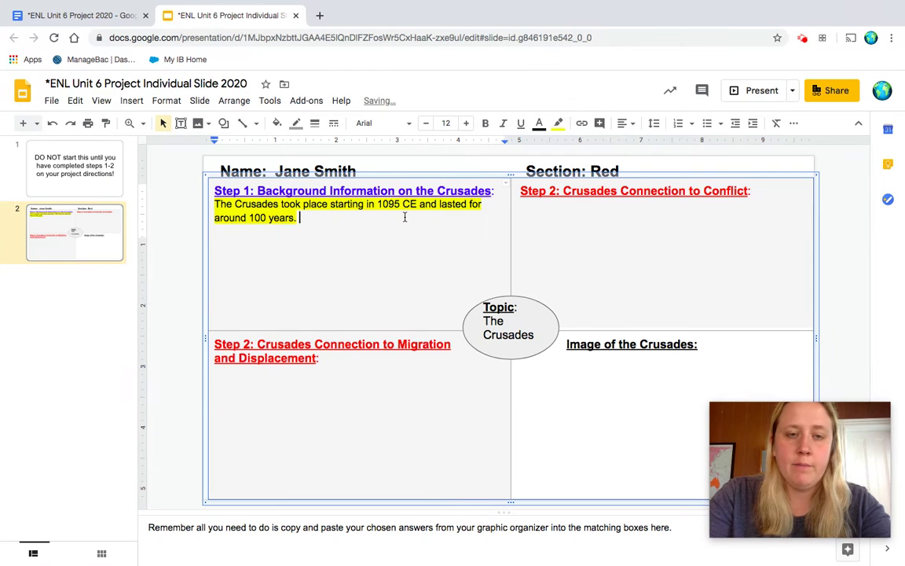
key("ctrl+v")
Step: Copy the organizer's highlighted "Where did this take place?" answer and append it to the text in the slide's Step 1 box
left_click(78, 16)
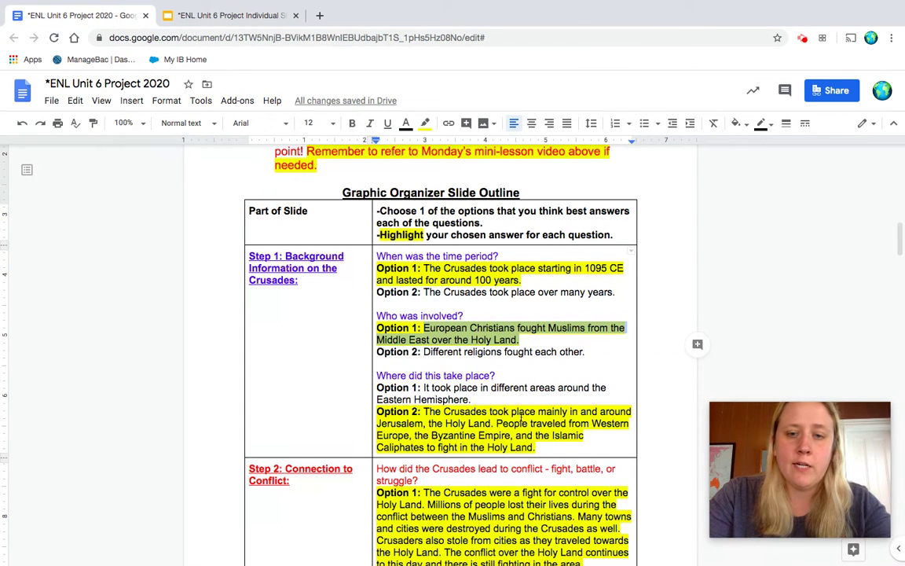
left_click_drag(536, 448, 424, 412)
left_click(228, 16)
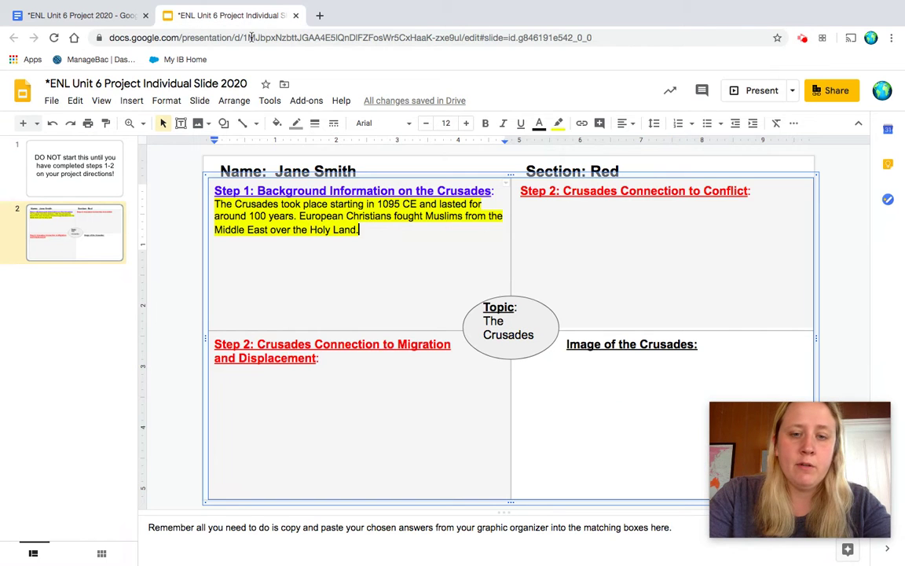
key("ctrl+v")
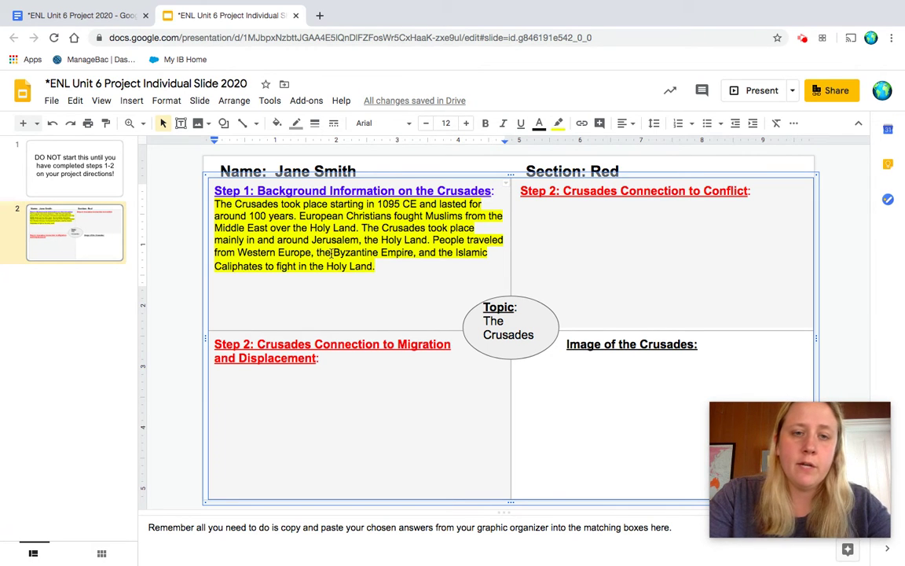
Step: Copy the organizer's highlighted Connection to Conflict answer and paste it under the slide's Step 2 conflict heading
mouse_move(78, 4)
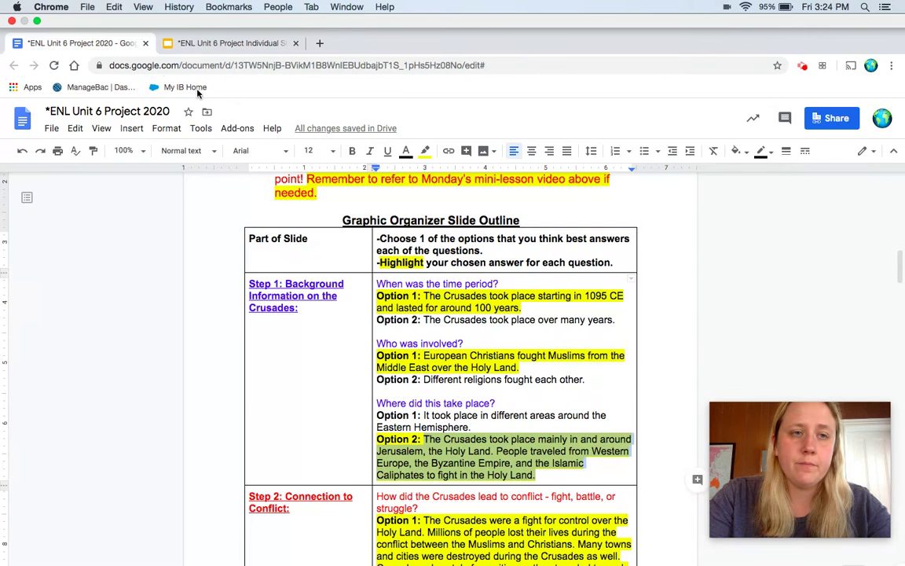
scroll(586, 282, "down", 5)
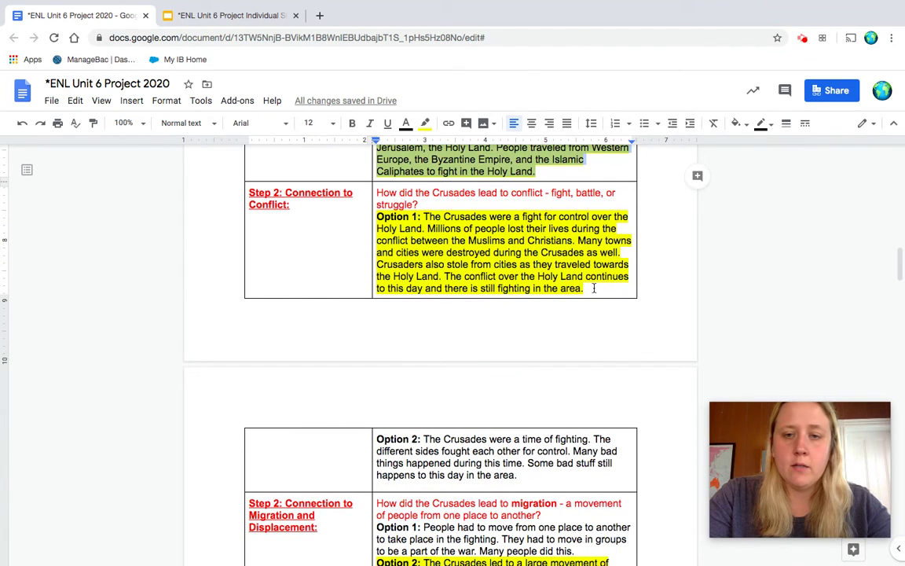
left_click_drag(594, 289, 425, 218)
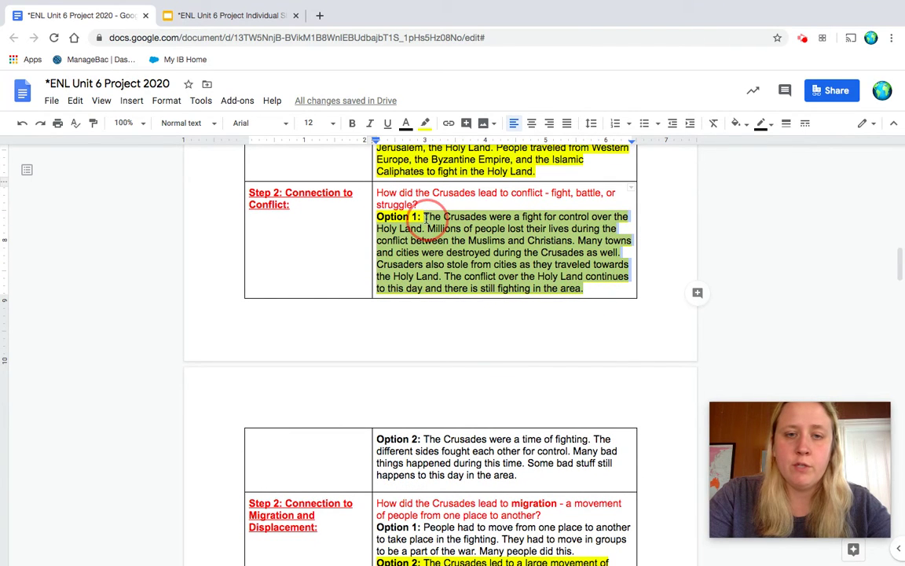
left_click(252, 21)
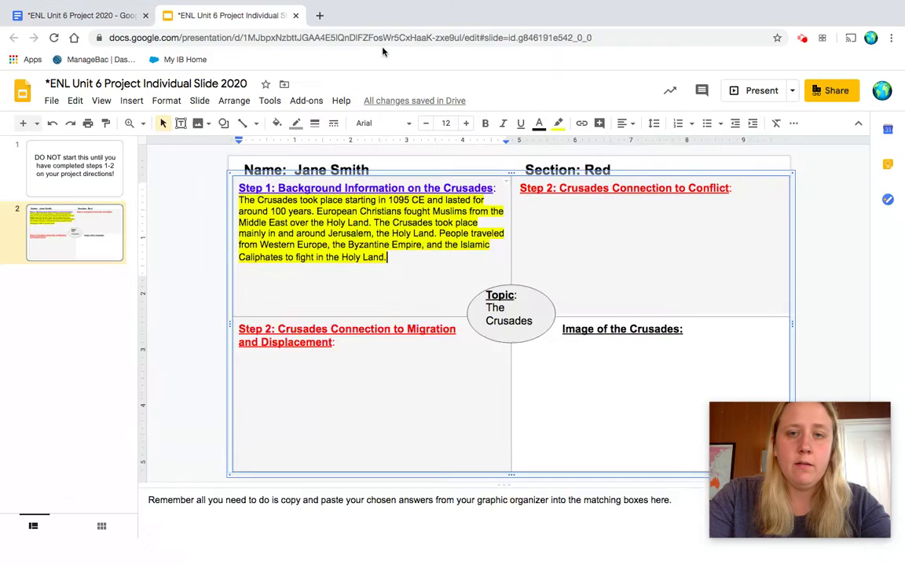
left_click(775, 192)
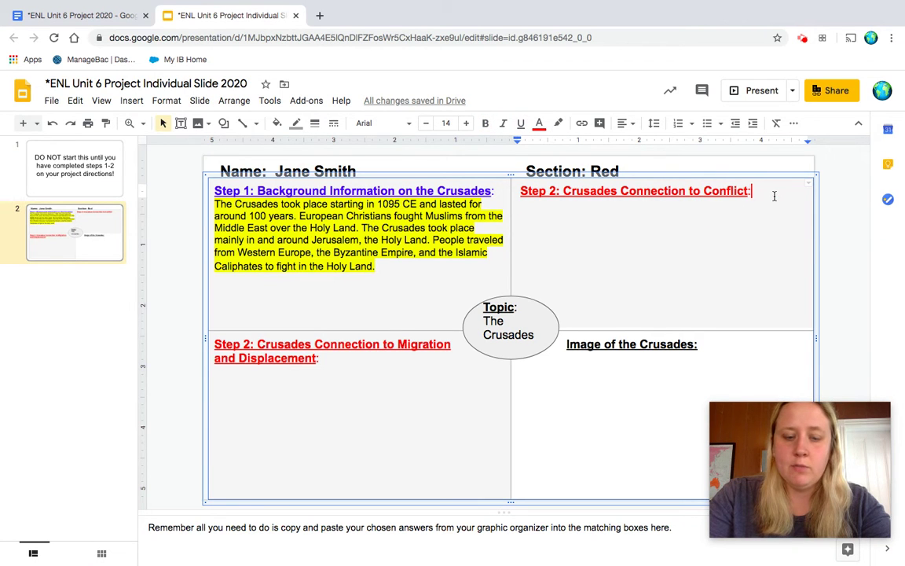
key("ctrl+v")
Step: Copy the organizer's highlighted migration answer and paste it on a new line under the slide's Migration and Displacement heading
left_click(122, 17)
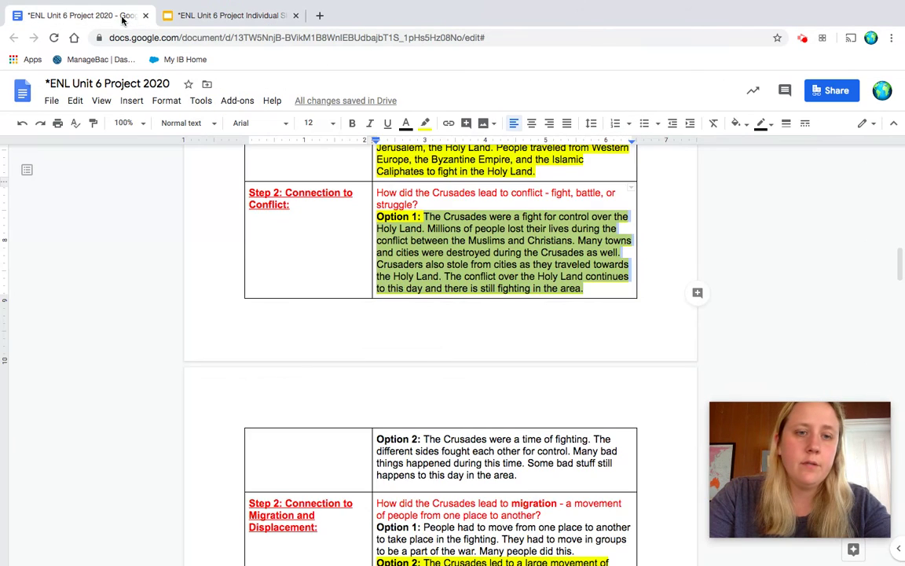
scroll(564, 339, "down", 5)
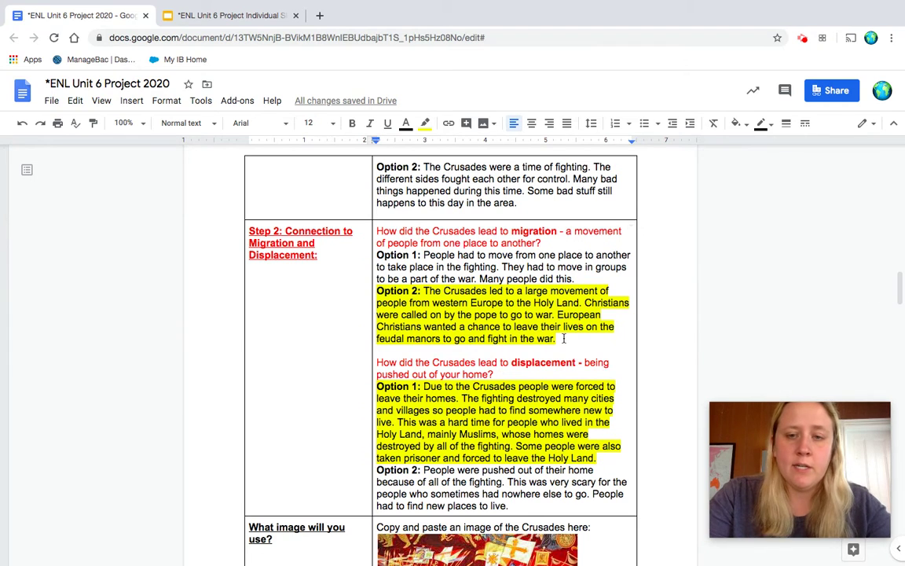
left_click_drag(564, 339, 423, 292)
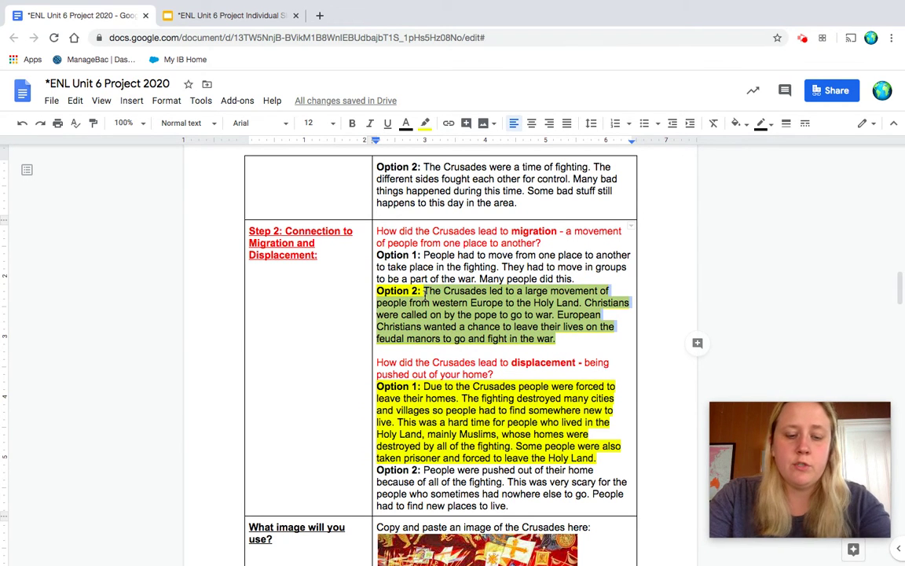
left_click(228, 15)
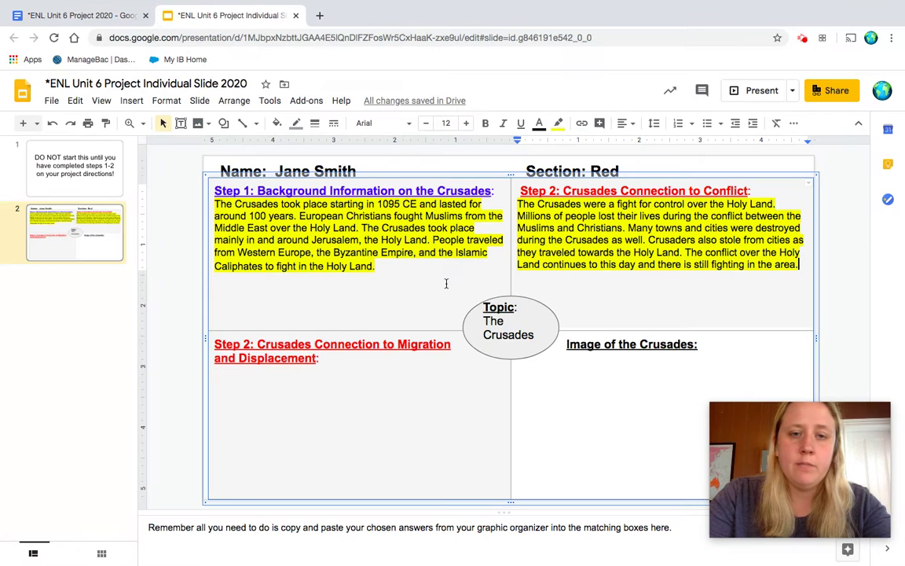
left_click(385, 367)
key("Return")
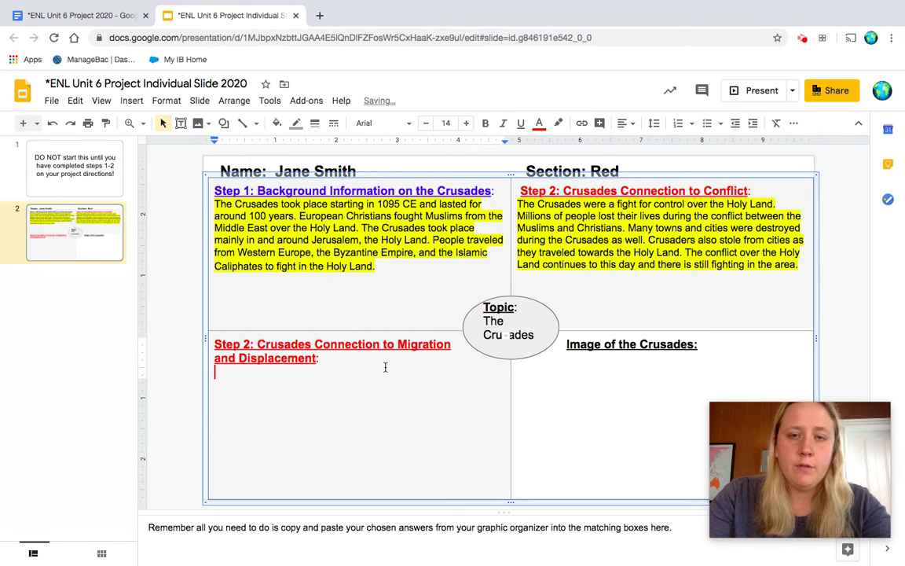
key("ctrl+v")
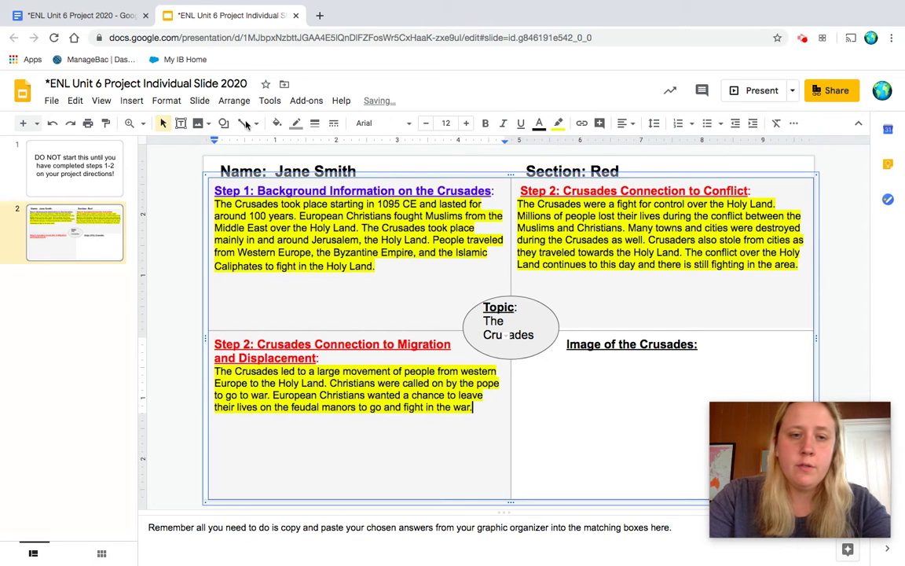
Step: Copy the organizer's highlighted displacement answer and append it to the migration text in the slide's Migration and Displacement box
left_click(93, 19)
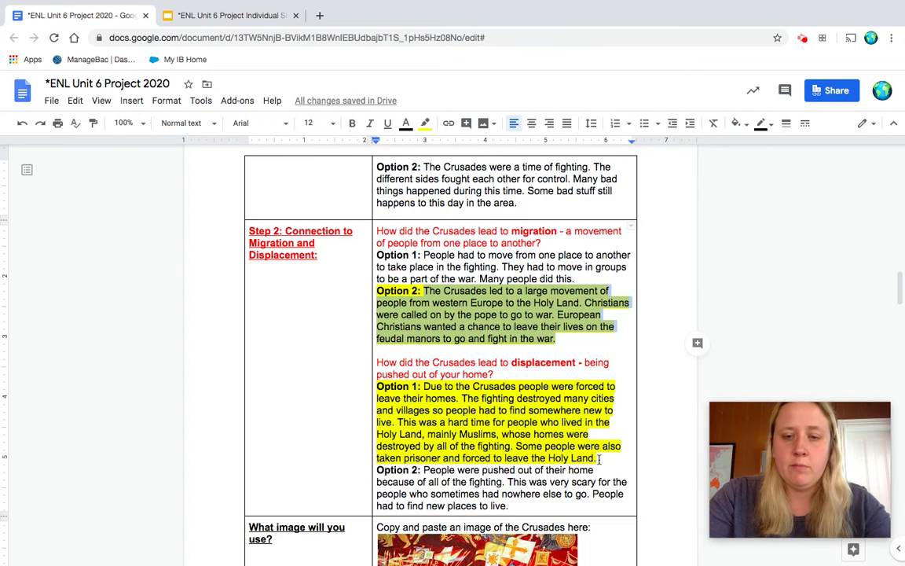
left_click_drag(598, 458, 424, 386)
key("ctrl+c")
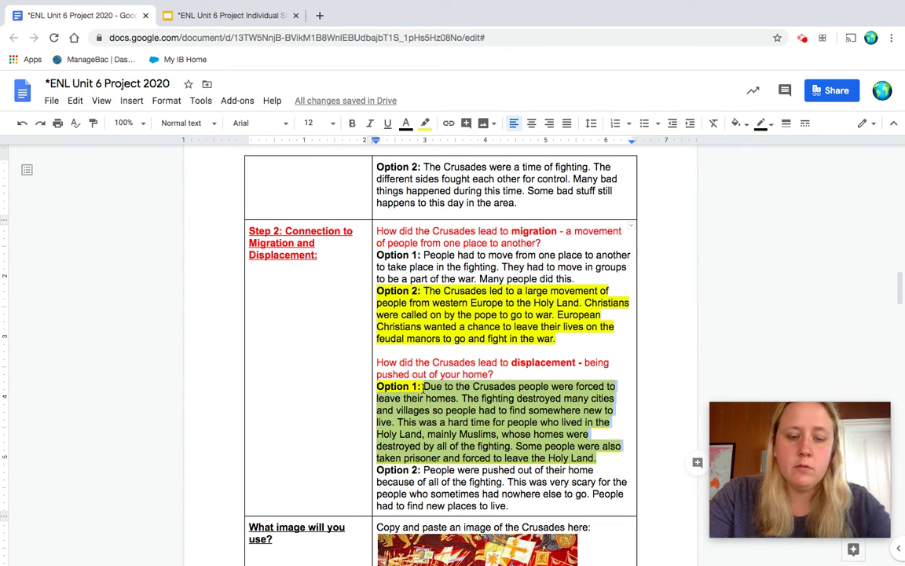
left_click(236, 16)
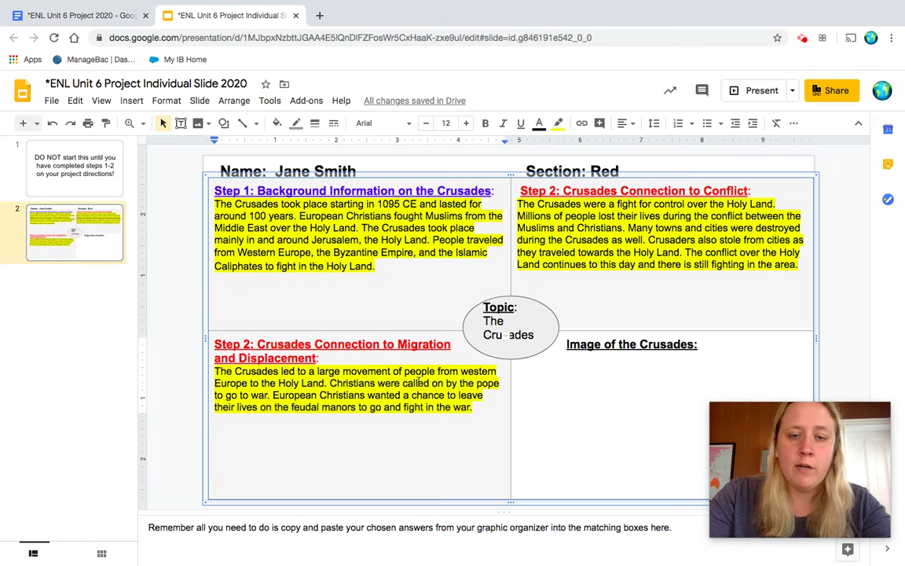
key("ctrl+v")
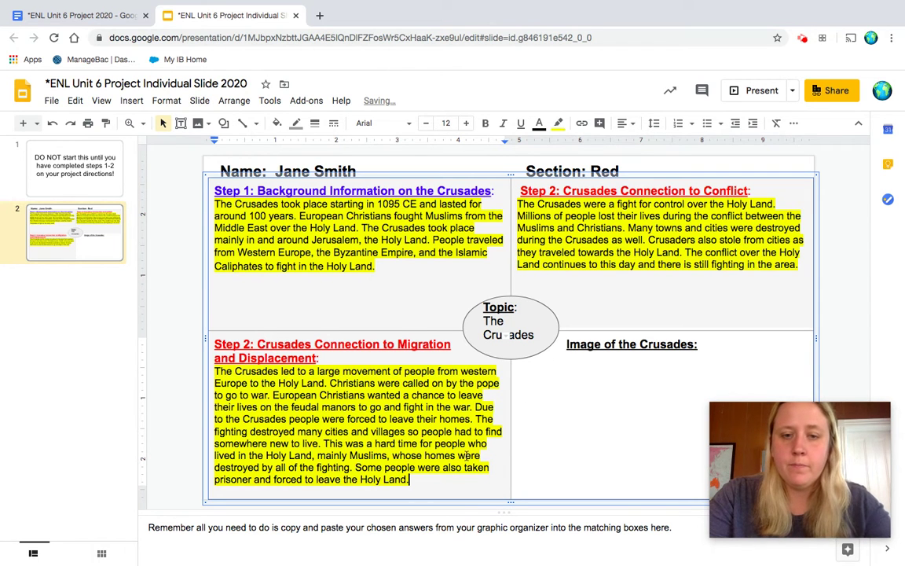
Step: Copy the Crusades picture from the organizer's "What image will you use?" row
left_click(78, 16)
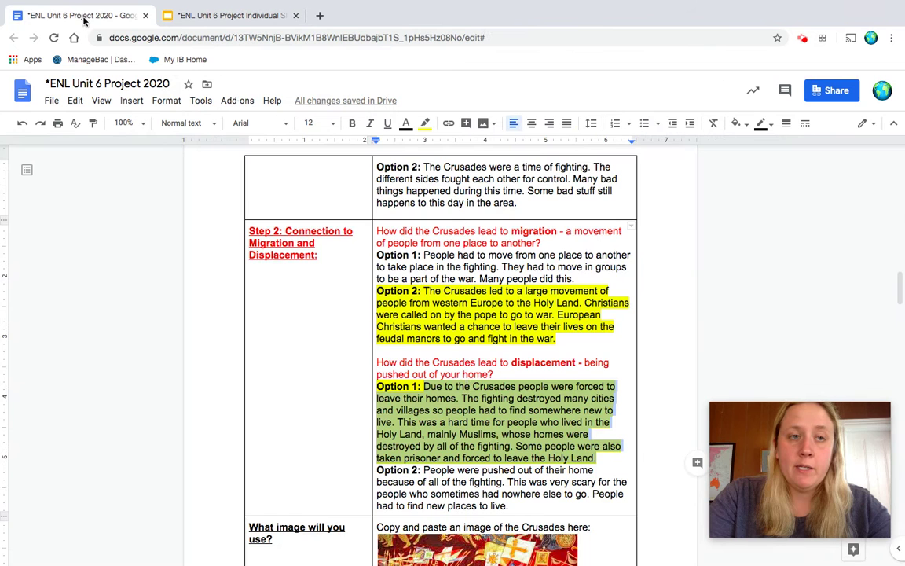
scroll(448, 406, "down", 3)
left_click(448, 406)
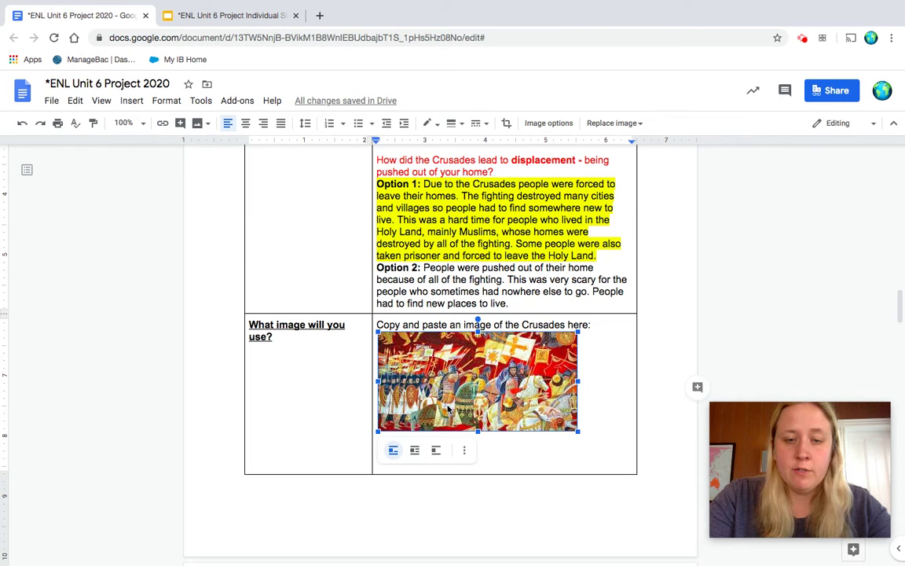
right_click(449, 346)
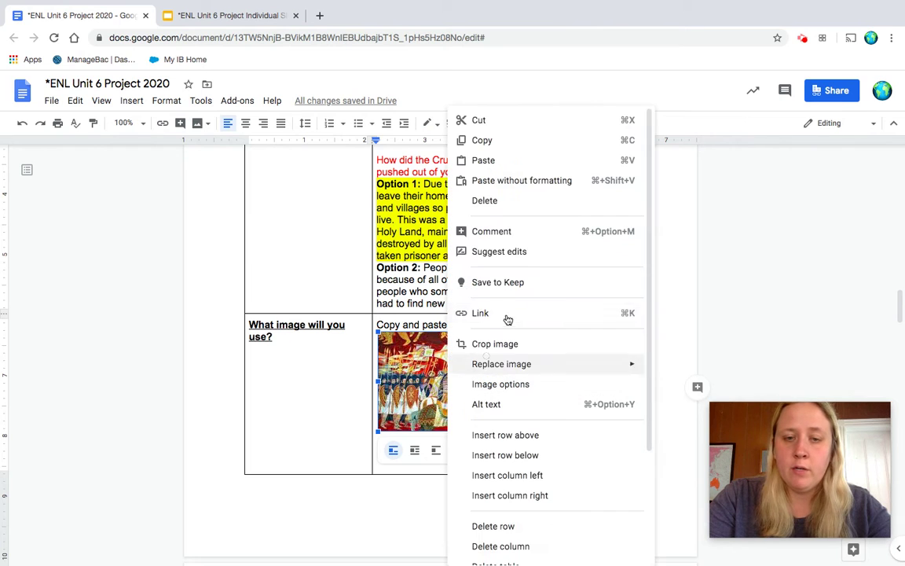
left_click(482, 141)
Step: Paste the copied picture onto the individual slide and move it under the "Image of the Crusades" heading
left_click(253, 16)
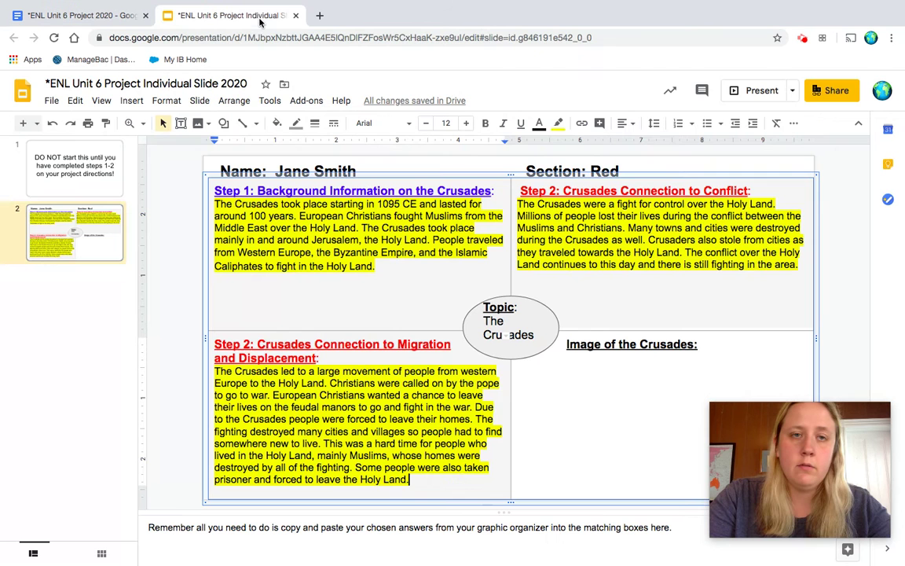
left_click(631, 375)
right_click(666, 369)
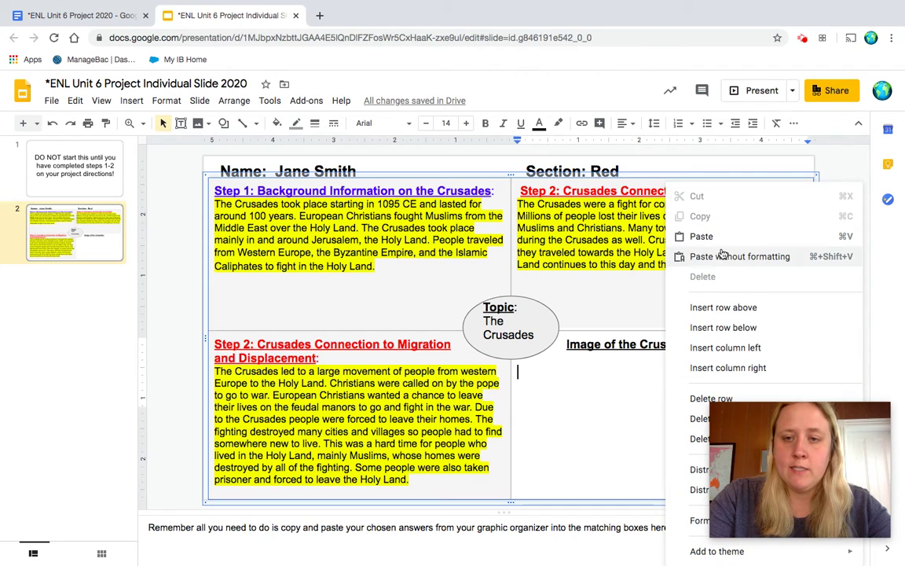
left_click(674, 238)
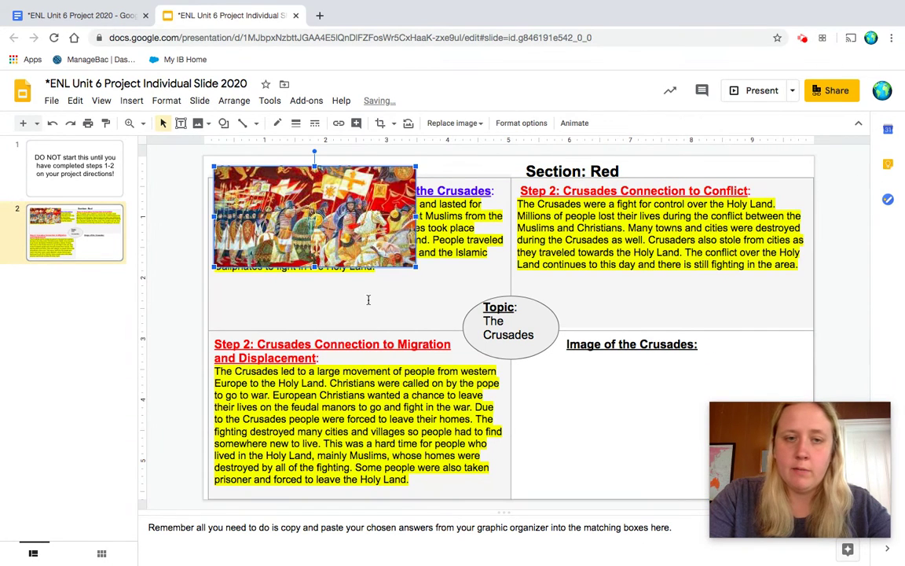
left_click_drag(311, 216, 639, 417)
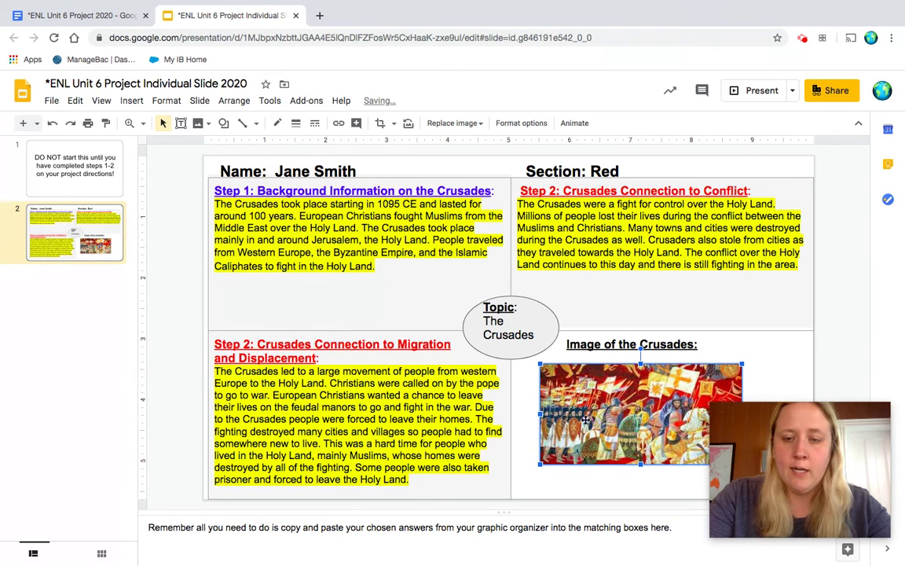
Step: Remove the yellow highlight from the slide's Step 1 answer text and increase its font size
left_click(500, 234)
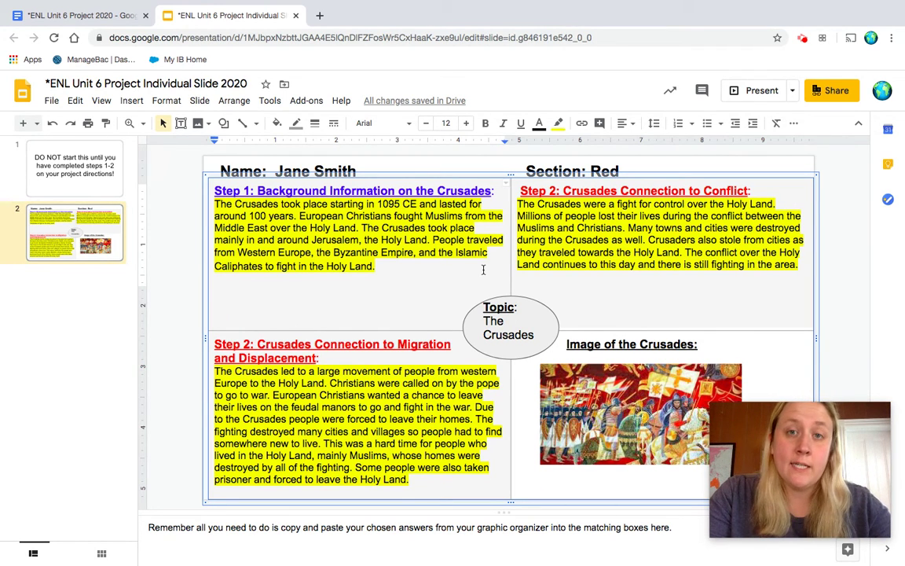
left_click_drag(384, 266, 228, 204)
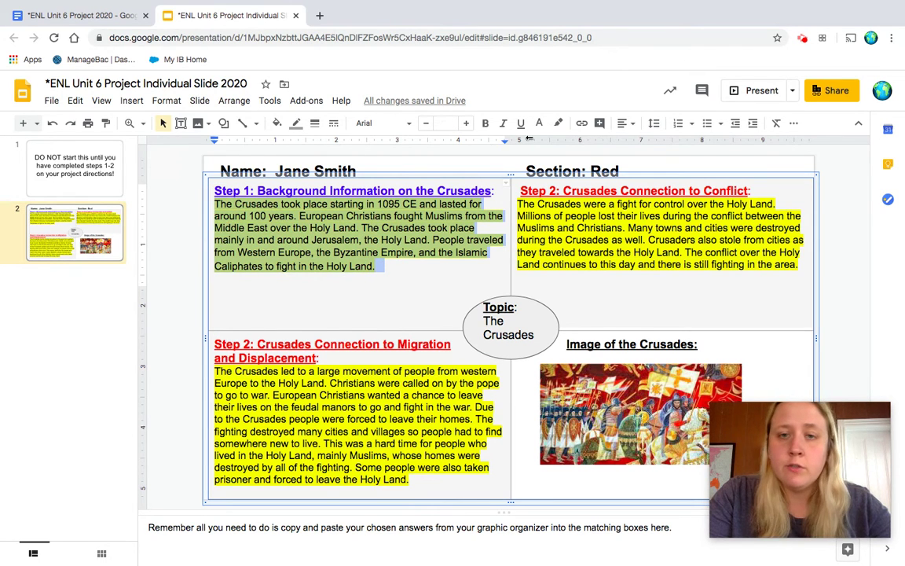
left_click(558, 123)
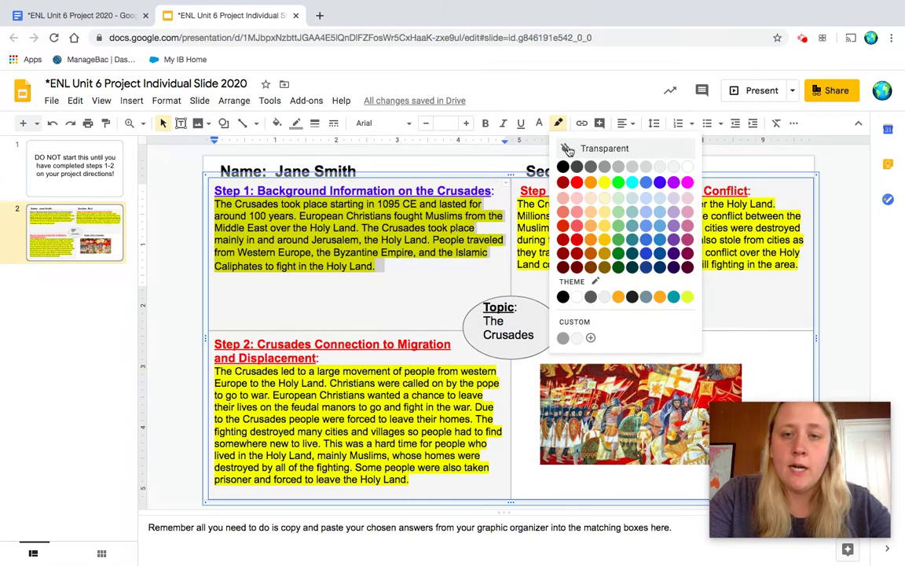
left_click(569, 149)
left_click(559, 123)
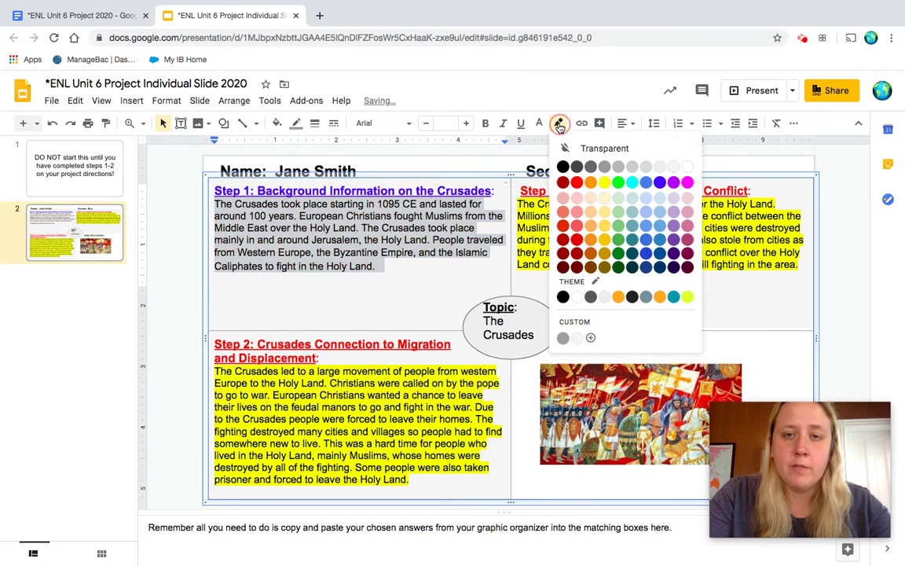
left_click(587, 149)
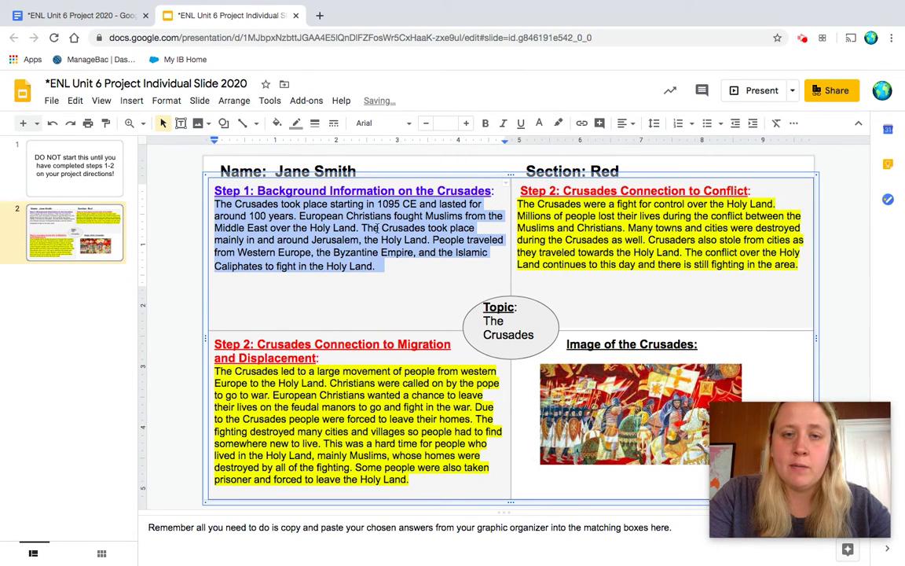
left_click(466, 123)
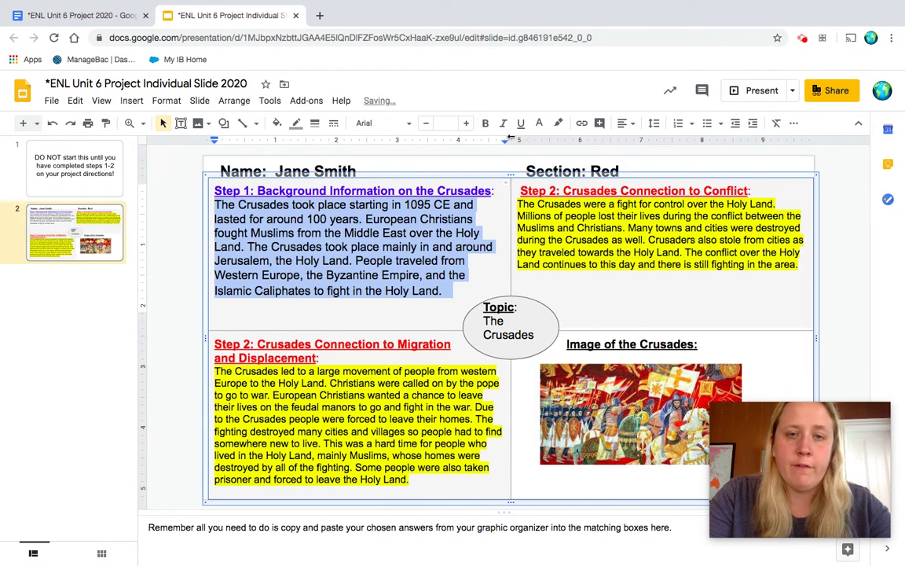
Step: Color the Step 1 answer text blue and add a blank line between its heading and the answer
left_click(539, 125)
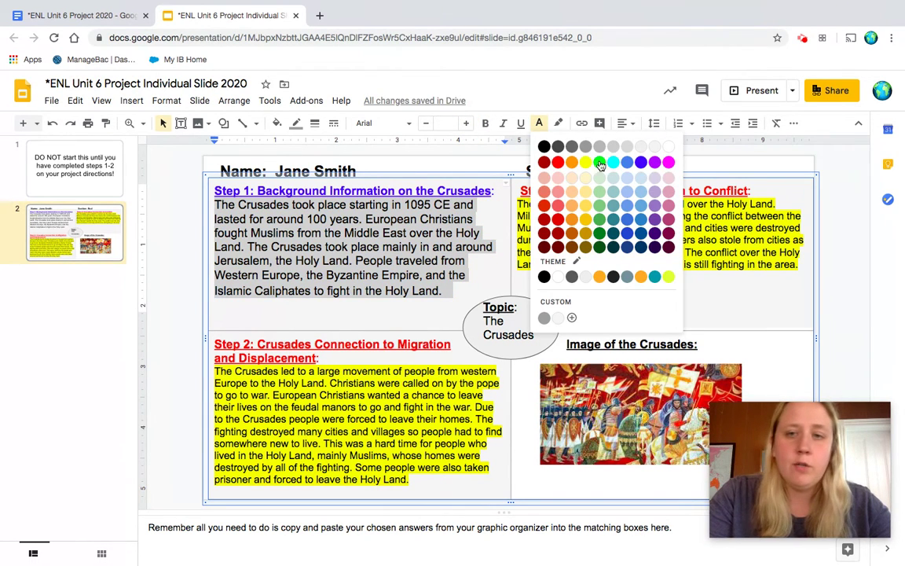
left_click(641, 162)
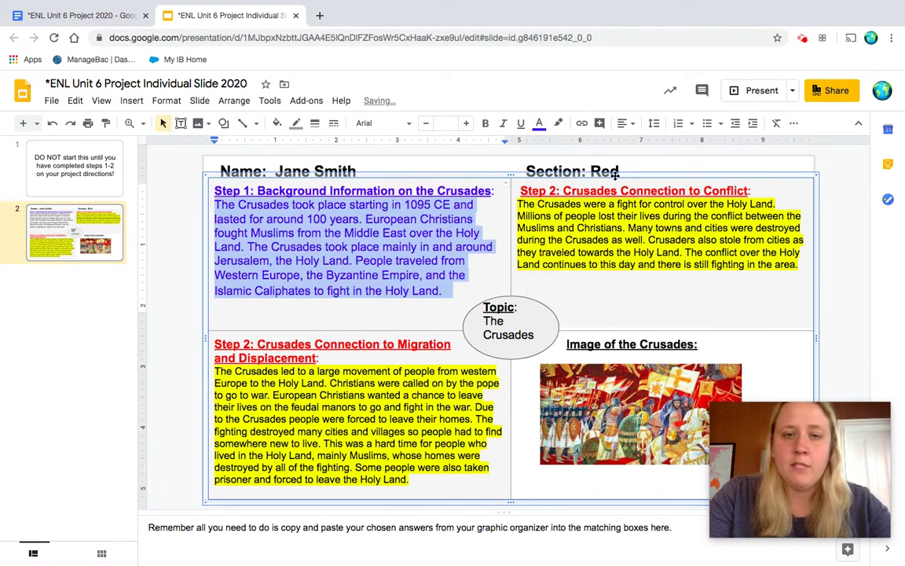
left_click(500, 191)
key("Return")
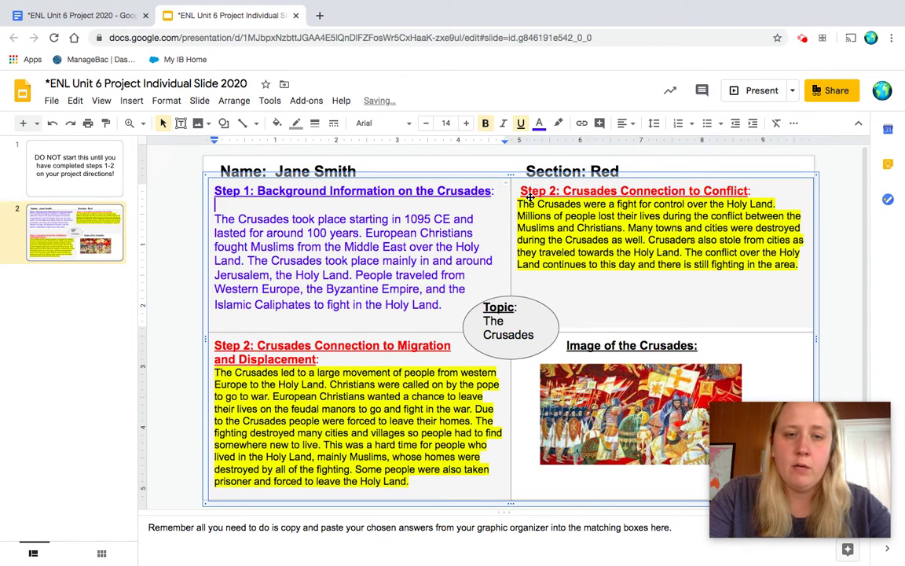
Step: Reformat the Step 2 Connection to Conflict answer as unhighlighted 13-point magenta text
left_click_drag(801, 265, 518, 205)
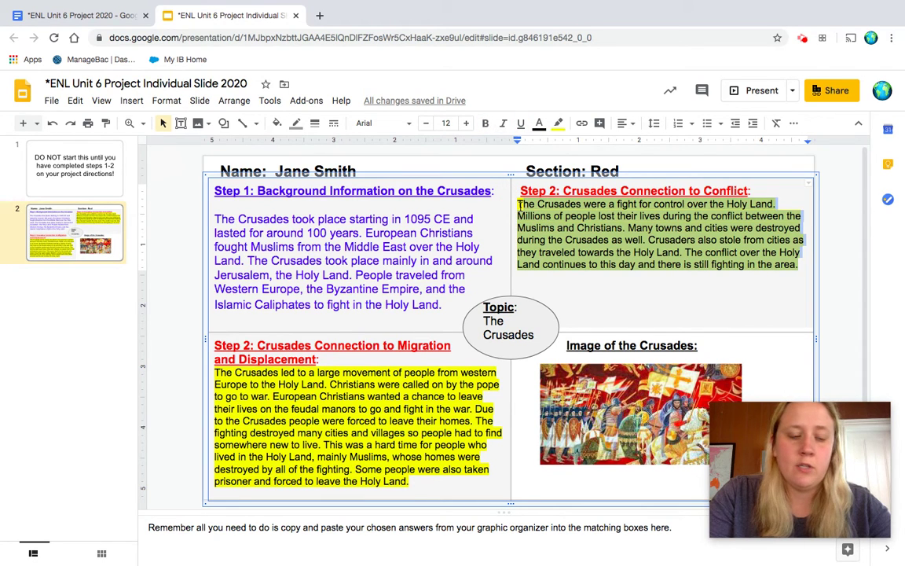
left_click(559, 123)
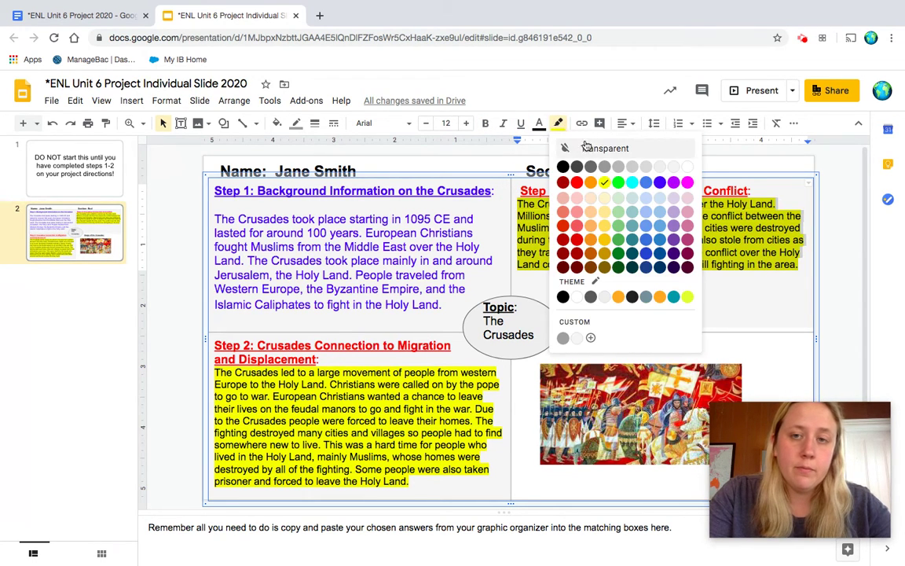
left_click(585, 147)
left_click(466, 123)
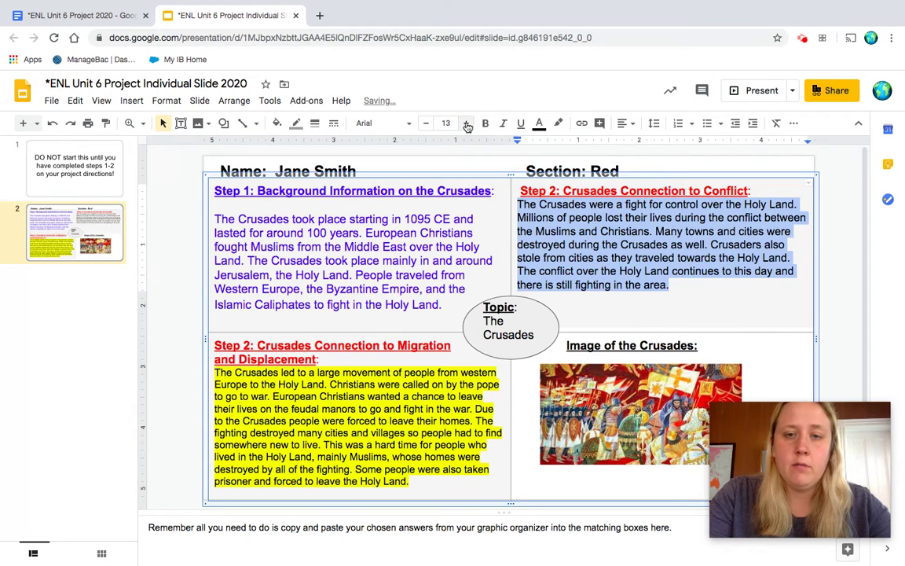
left_click(466, 123)
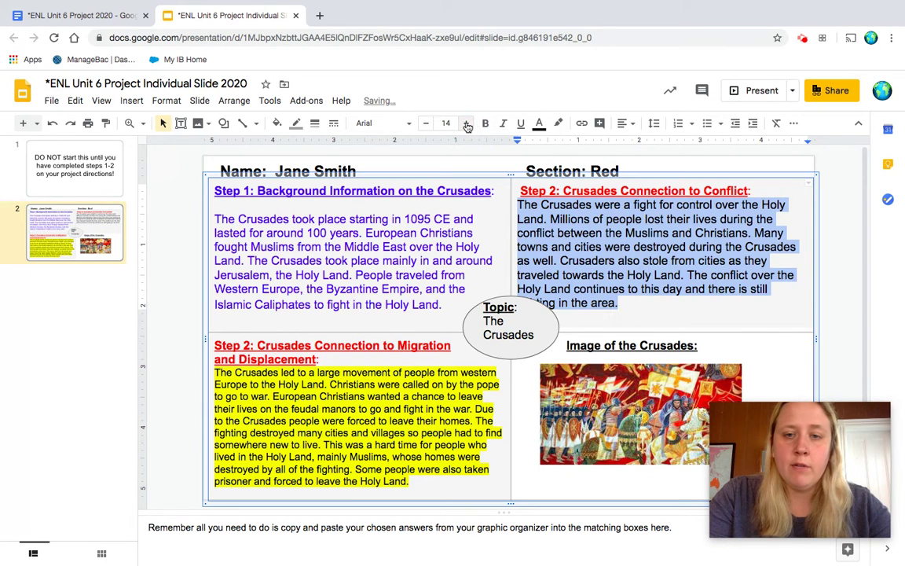
left_click(426, 123)
left_click(540, 124)
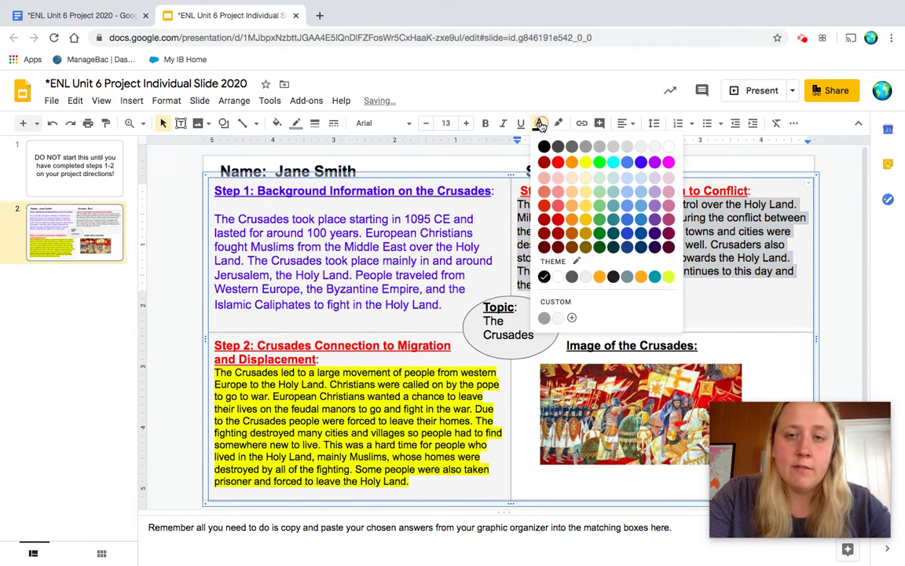
left_click(668, 163)
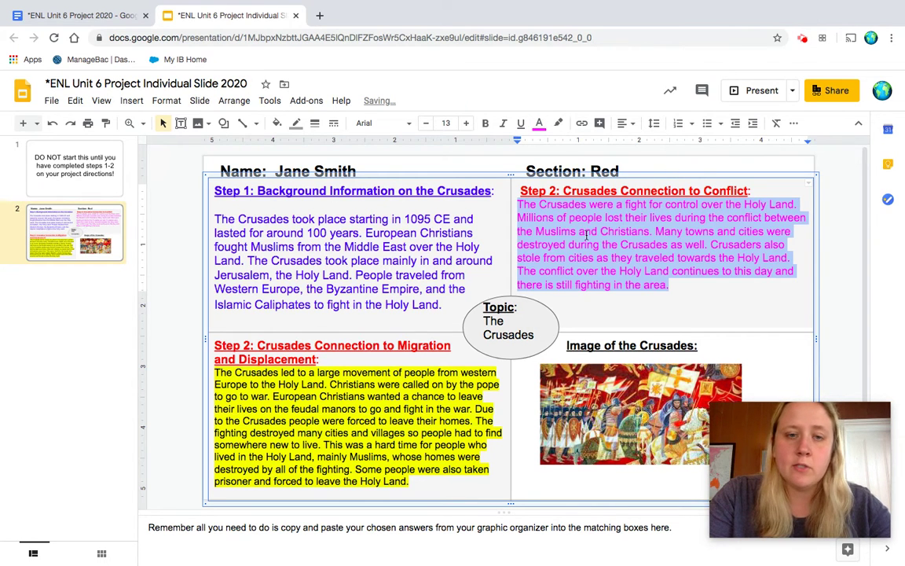
Step: Reformat the Migration and Displacement answer as unhighlighted Georgia text in dark red
left_click(419, 479)
left_click_drag(418, 480, 196, 375)
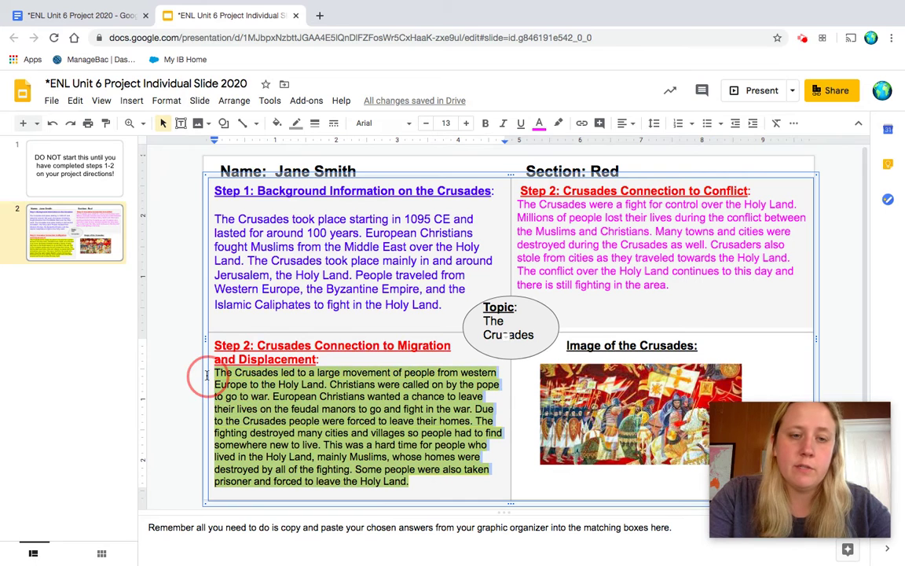
left_click(559, 123)
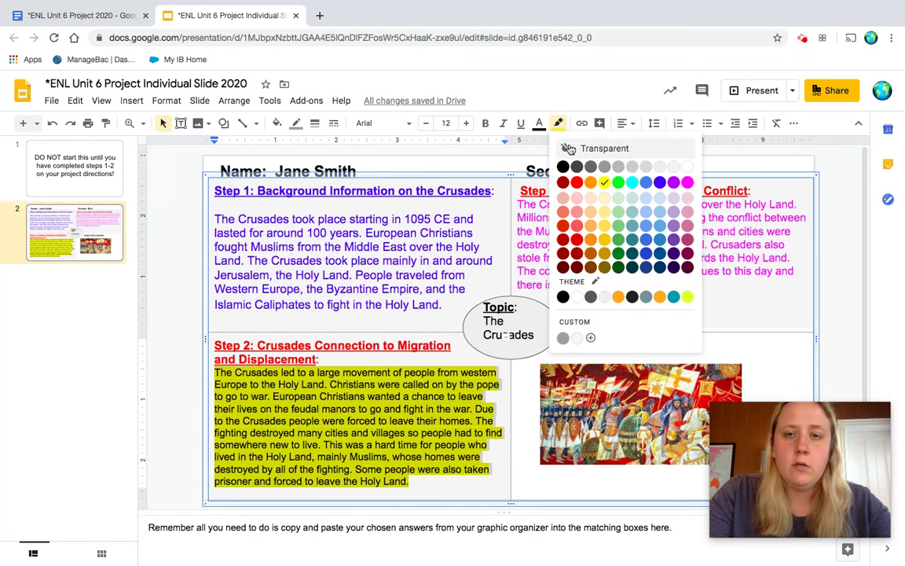
left_click(582, 147)
left_click(369, 123)
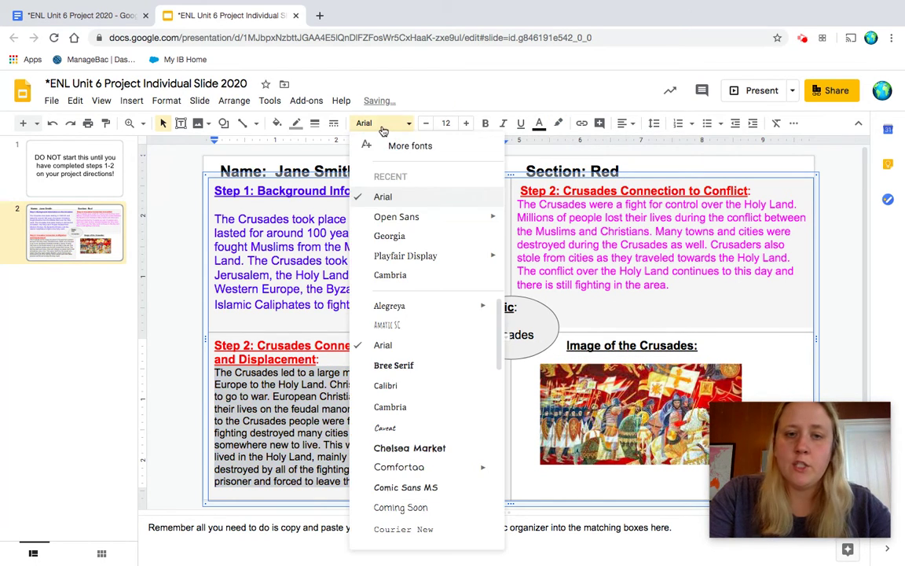
left_click(402, 238)
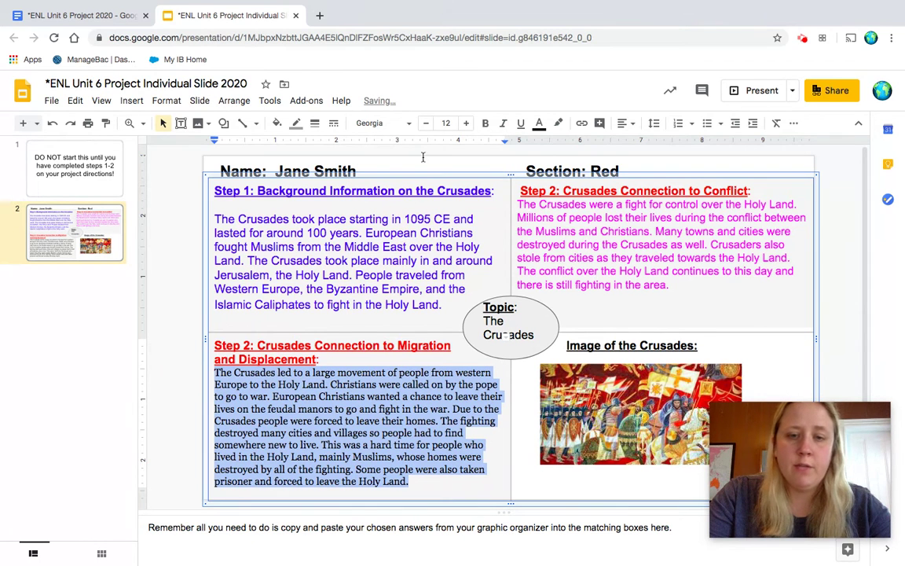
left_click(539, 122)
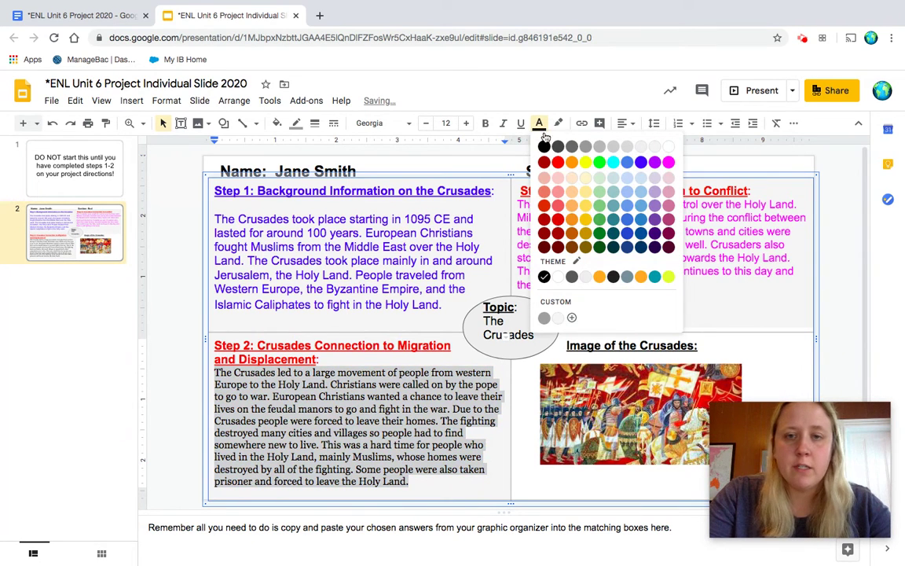
left_click(566, 250)
left_click(604, 312)
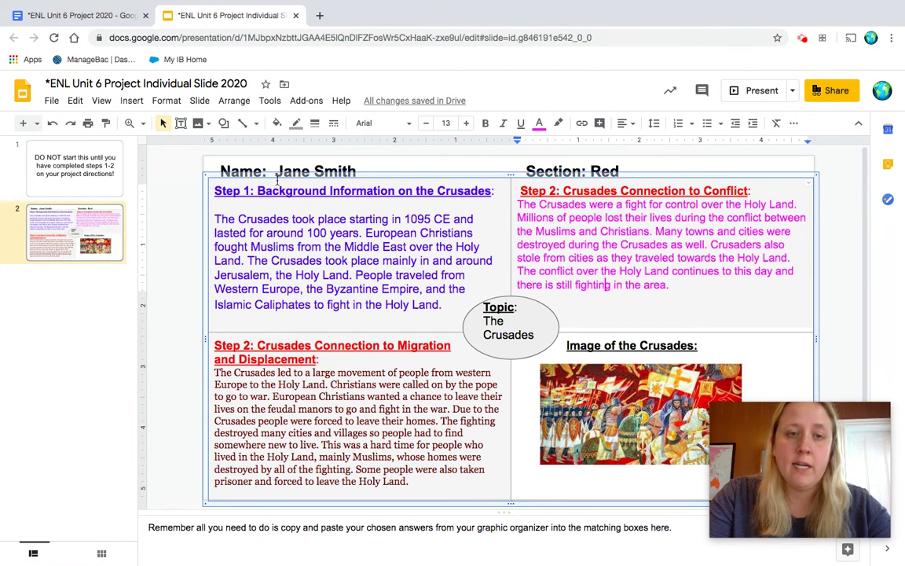
Step: Compare the slide's Step 1 background heading with the matching Step 1 section of the graphic organizer
left_click_drag(217, 191, 519, 192)
left_click(124, 12)
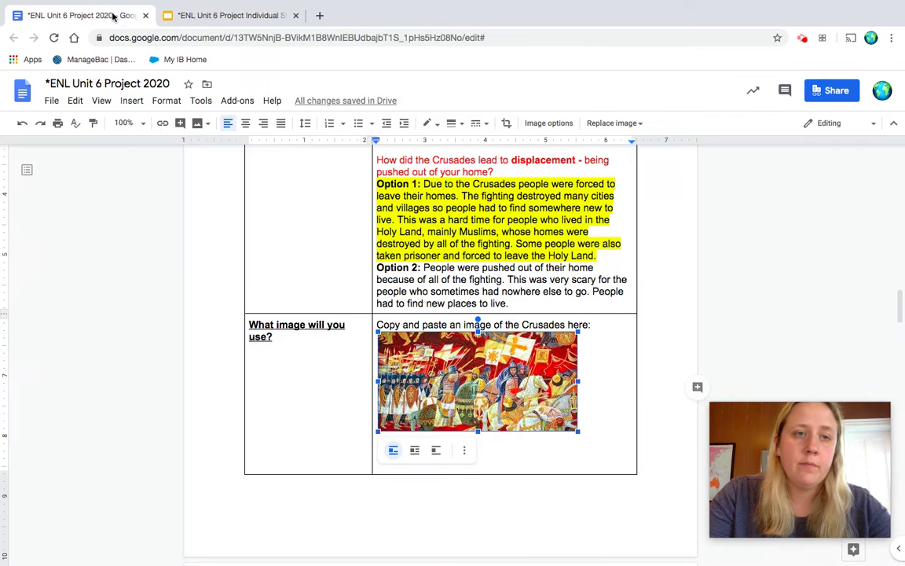
scroll(389, 252, "up", 10)
scroll(389, 252, "up", 1)
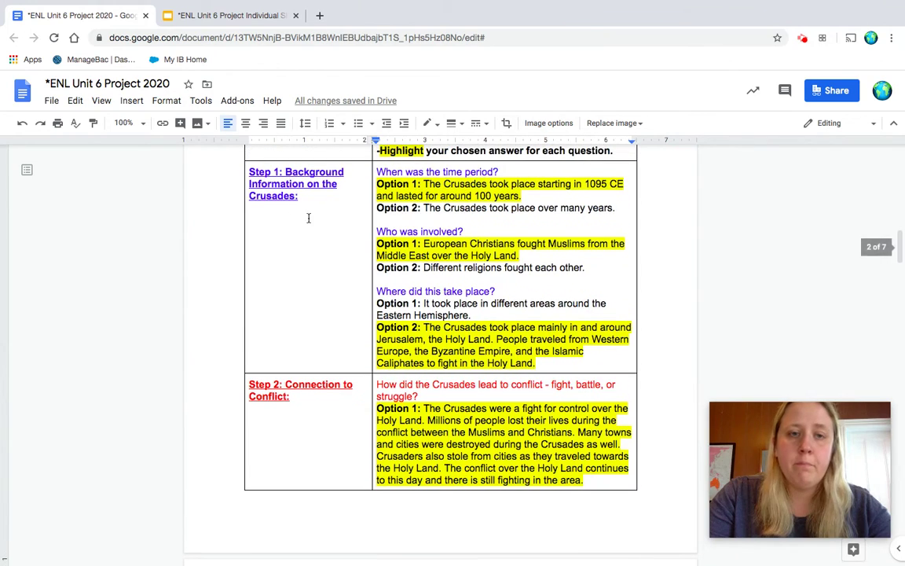
left_click_drag(307, 219, 418, 178)
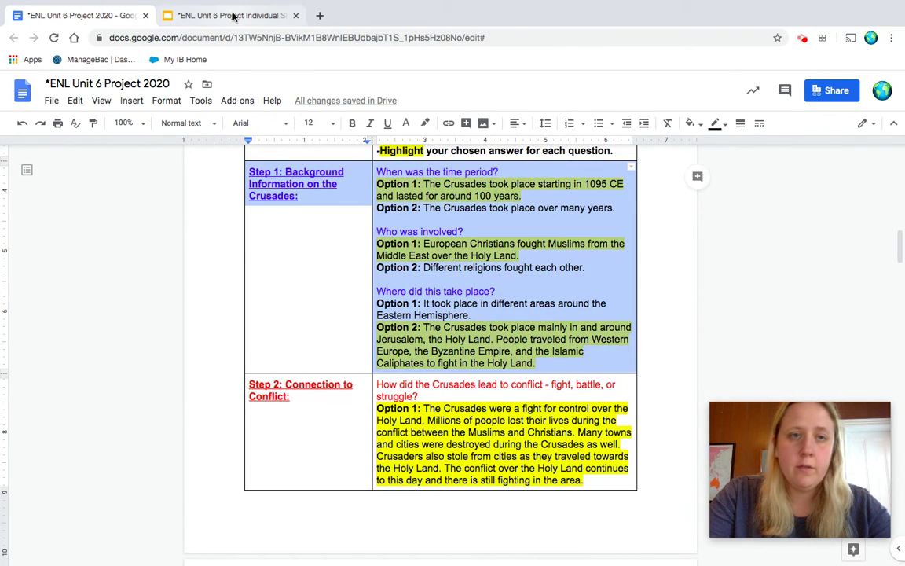
Step: Compare the slide's Step 2 Connection to Conflict box with the matching Connection to Conflict section of the graphic organizer
left_click(236, 15)
left_click(578, 230)
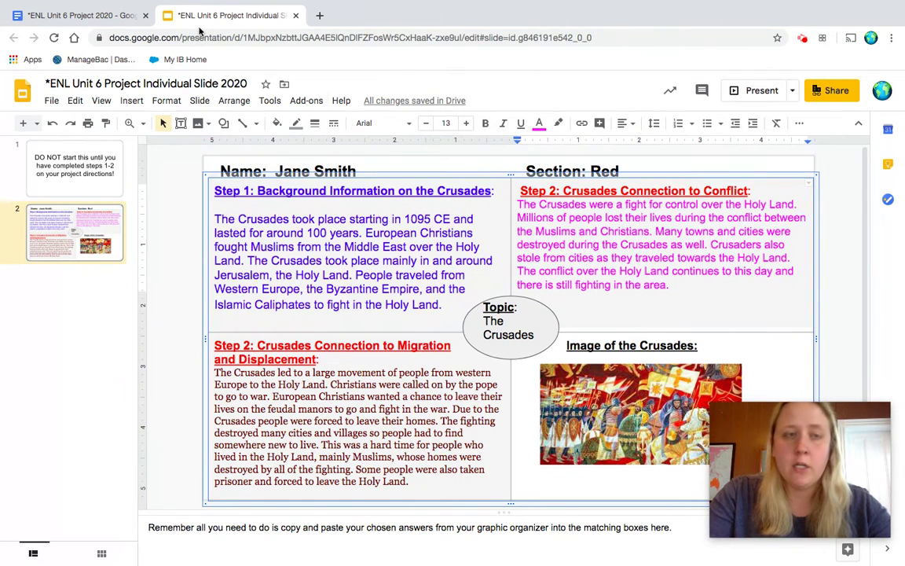
left_click(118, 15)
scroll(427, 307, "down", 3)
scroll(427, 307, "down", 1)
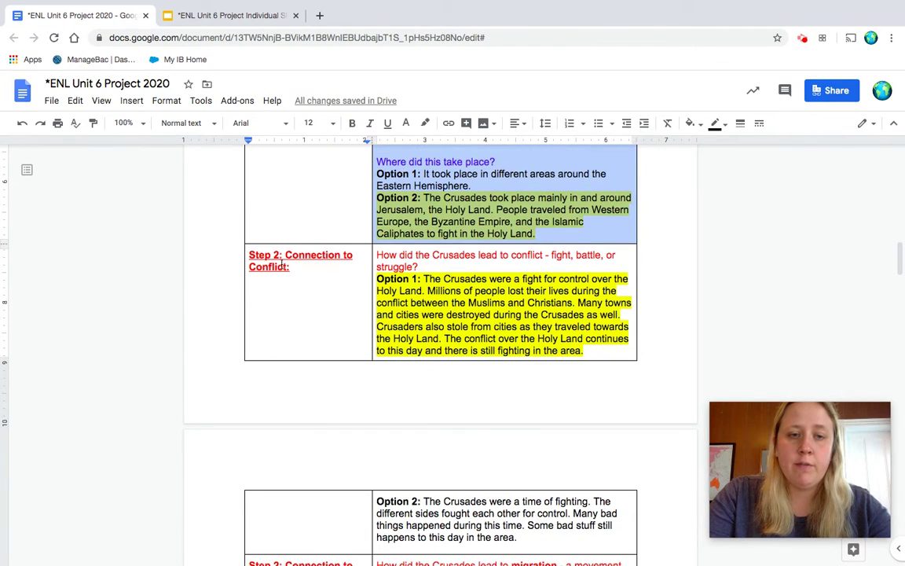
left_click_drag(268, 262, 443, 279)
Step: Compare the graphic organizer's Migration and Displacement section with the matching Step 2 box on the individual slide
scroll(443, 279, "down", 4)
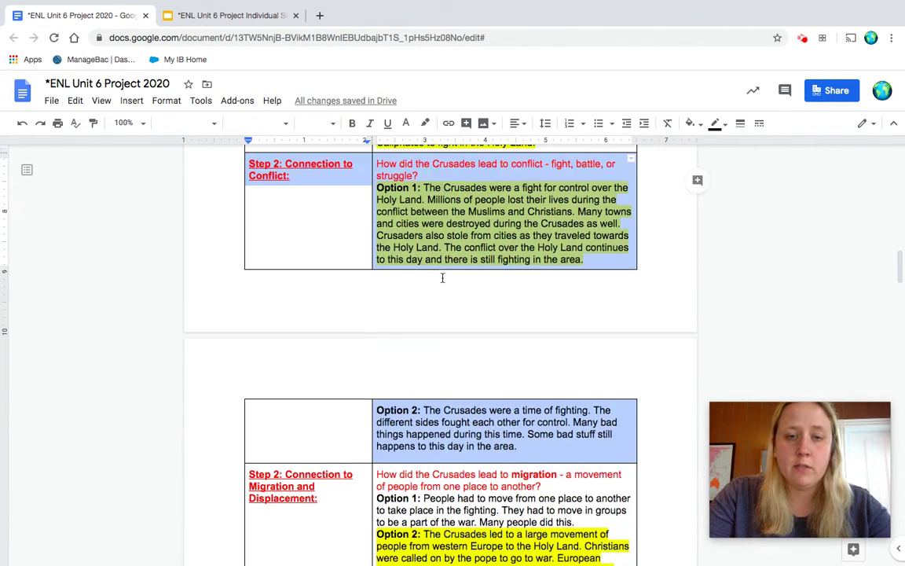
left_click(275, 266)
left_click_drag(275, 266, 385, 287)
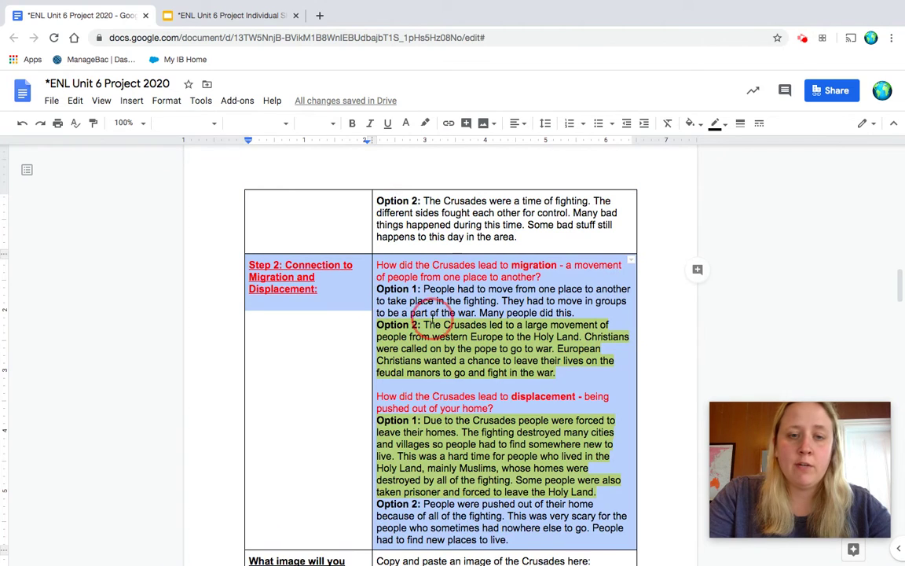
left_click(240, 16)
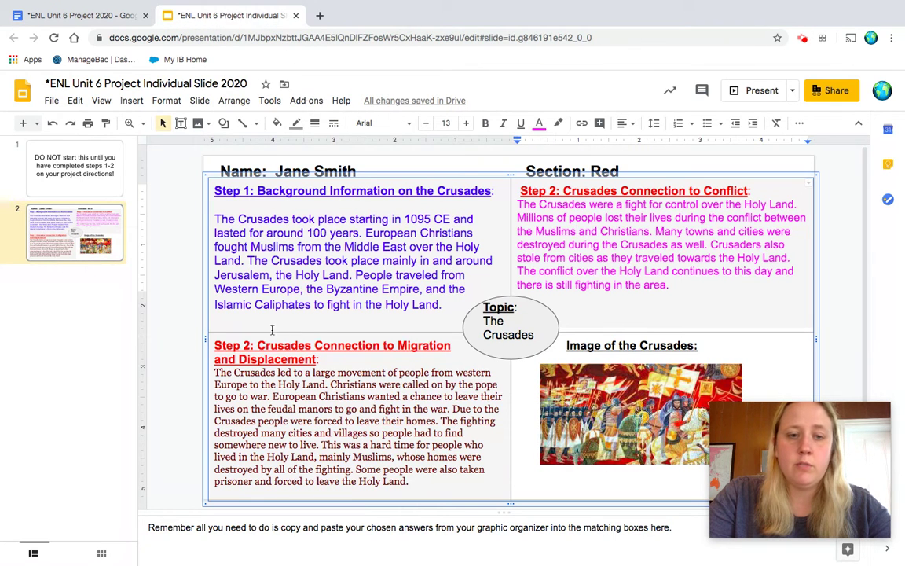
left_click_drag(248, 346, 425, 478)
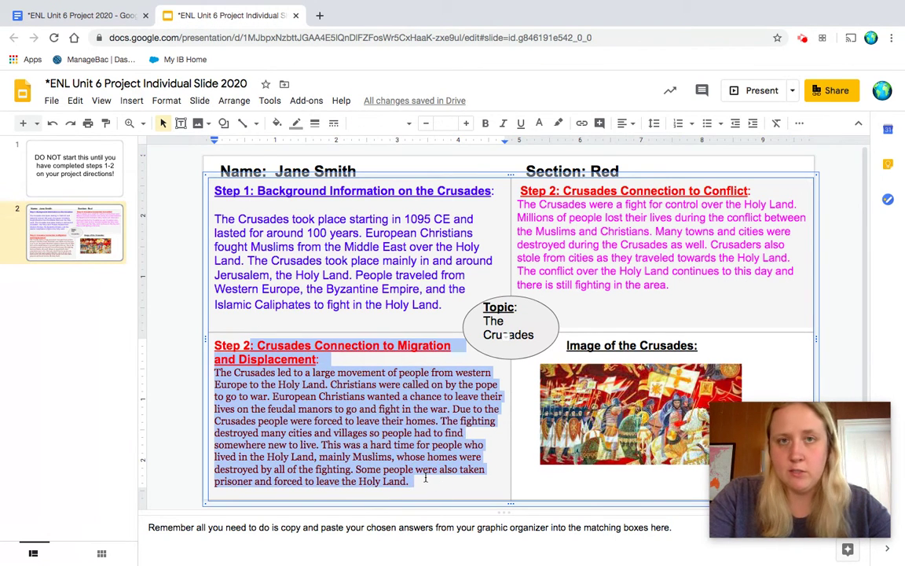
type("2: Crusades Connection to Migration and Displacement: The Crusades led to a large movement of people from western Europe to the Holy Land. Christians were called on by the pope to go to war. European Christians wanted a chance to leave their lives on the feudal manors to go and fight in the war. Due to the Crusades people were forced to leave their homes. The fighting destroyed many cities and villages so people had to find somewhere new to live. This was a hard time for people who lived in the Holy Land, mainly Muslims, whose homes were destroyed by all of the fighting. Some people were also taken prisoner and forced to leave the Holy Land.")
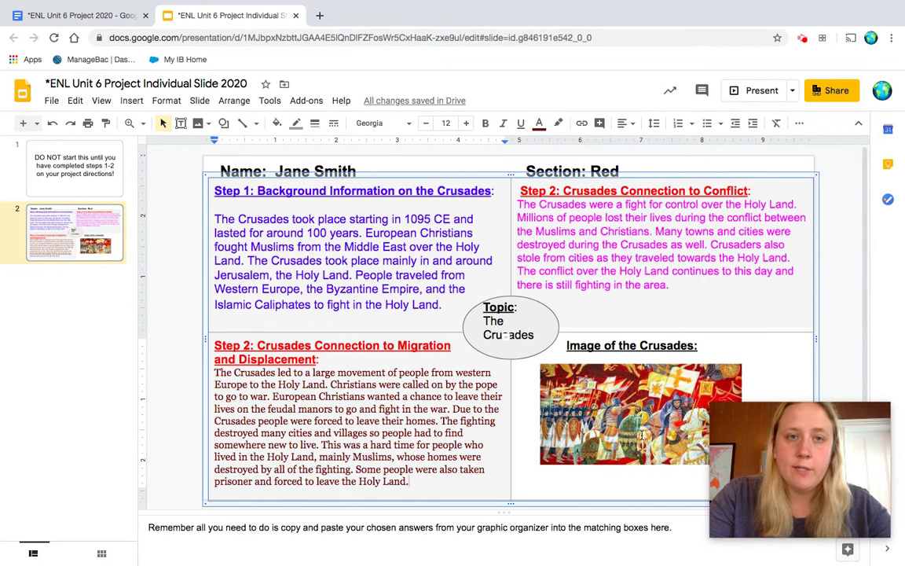